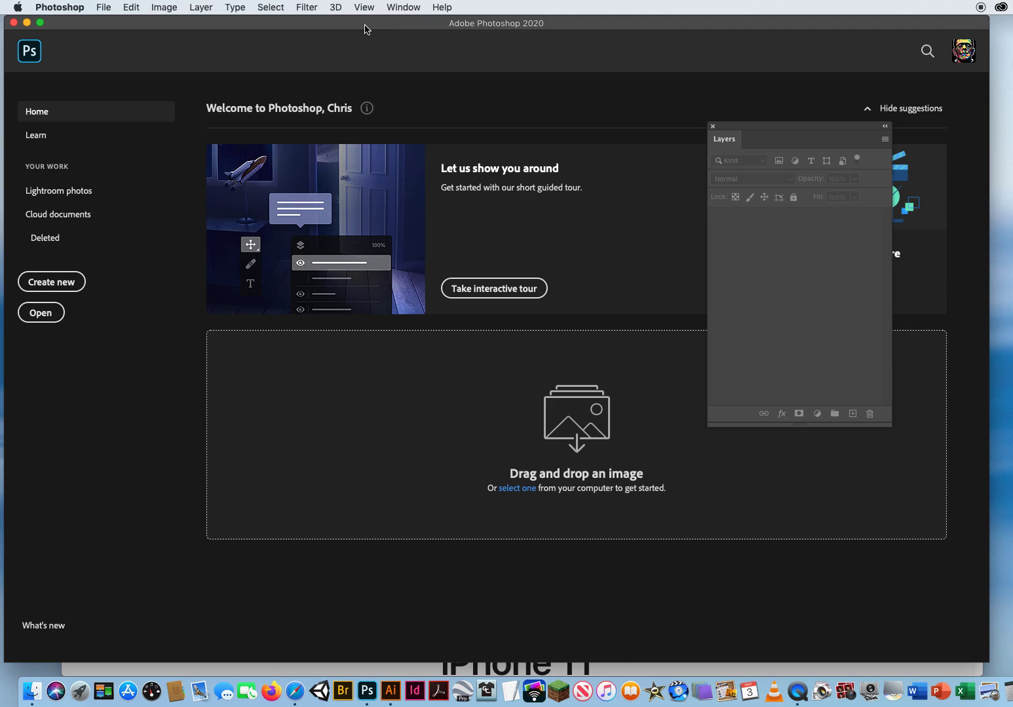
Create a new Untitled-1 document at 640 × 360 px and 72 ppi with a white background.
click(105, 7)
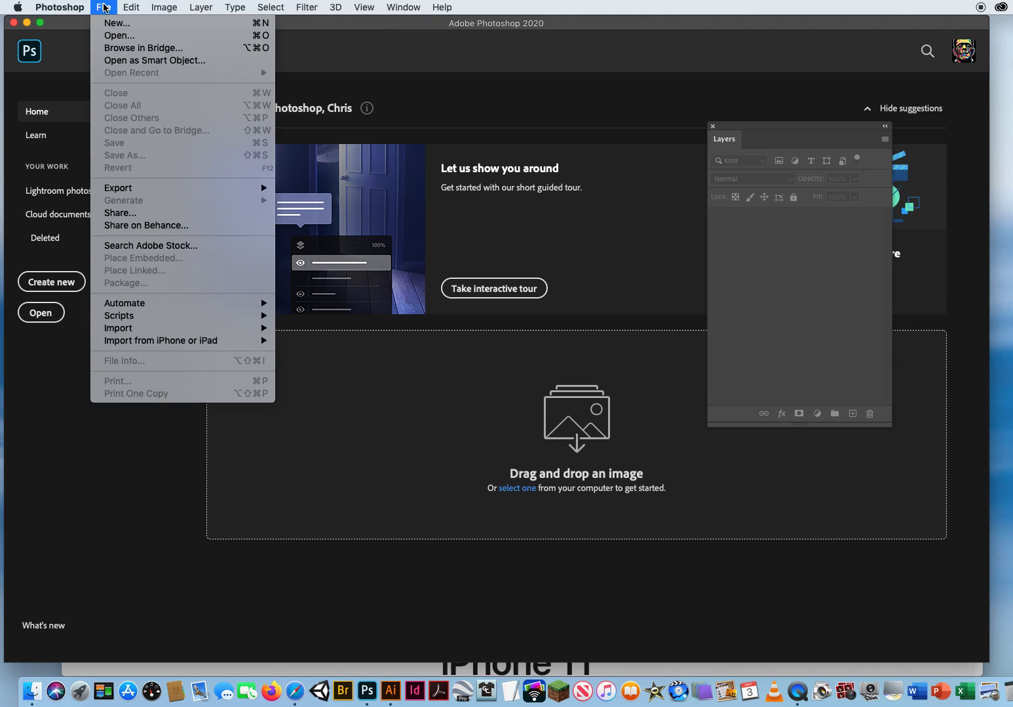
click(117, 24)
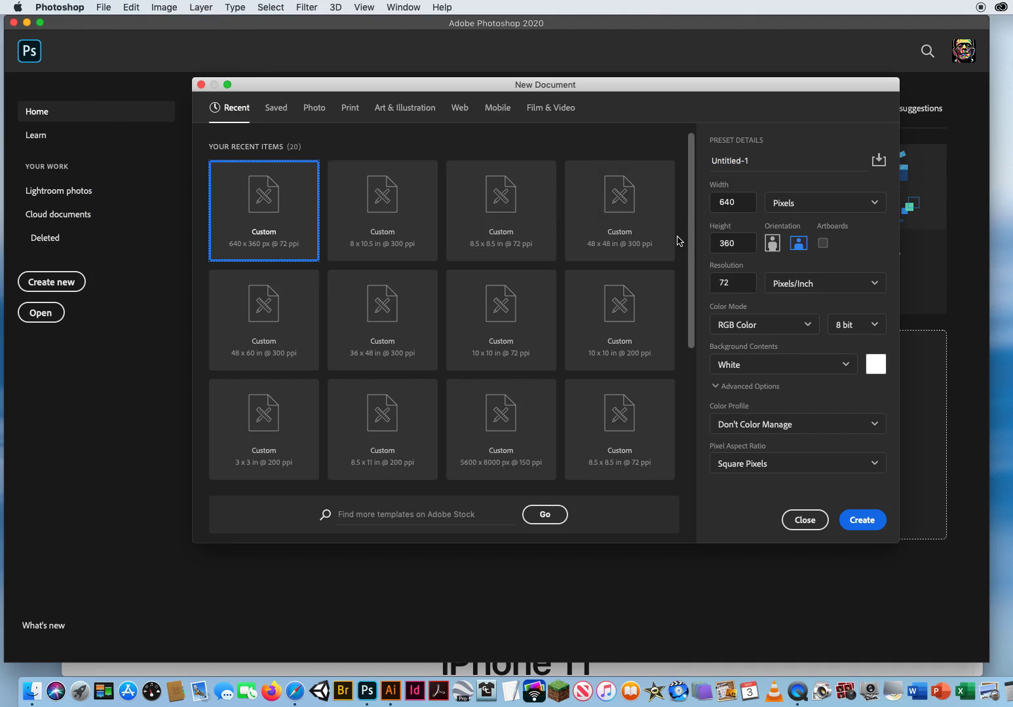
double_click(742, 202)
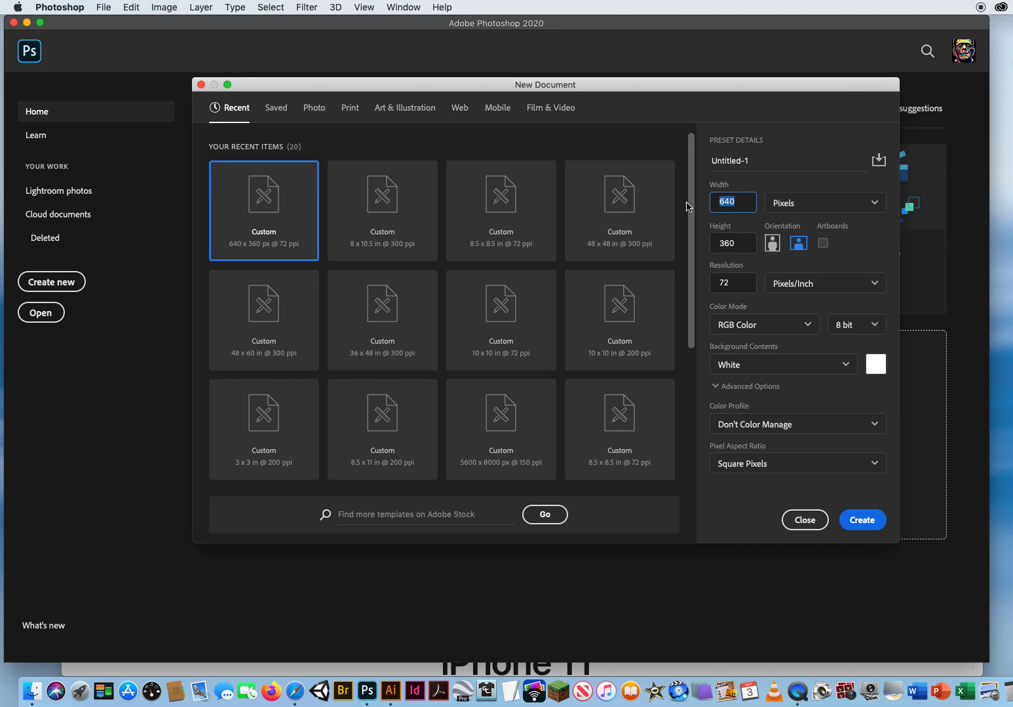
double_click(744, 239)
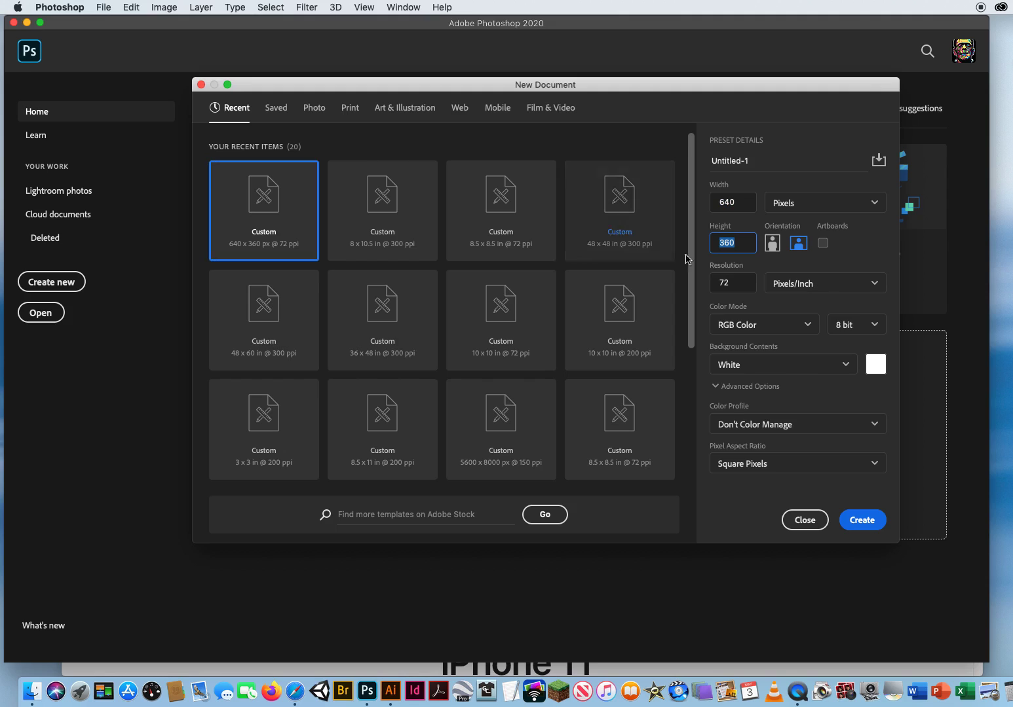
double_click(734, 282)
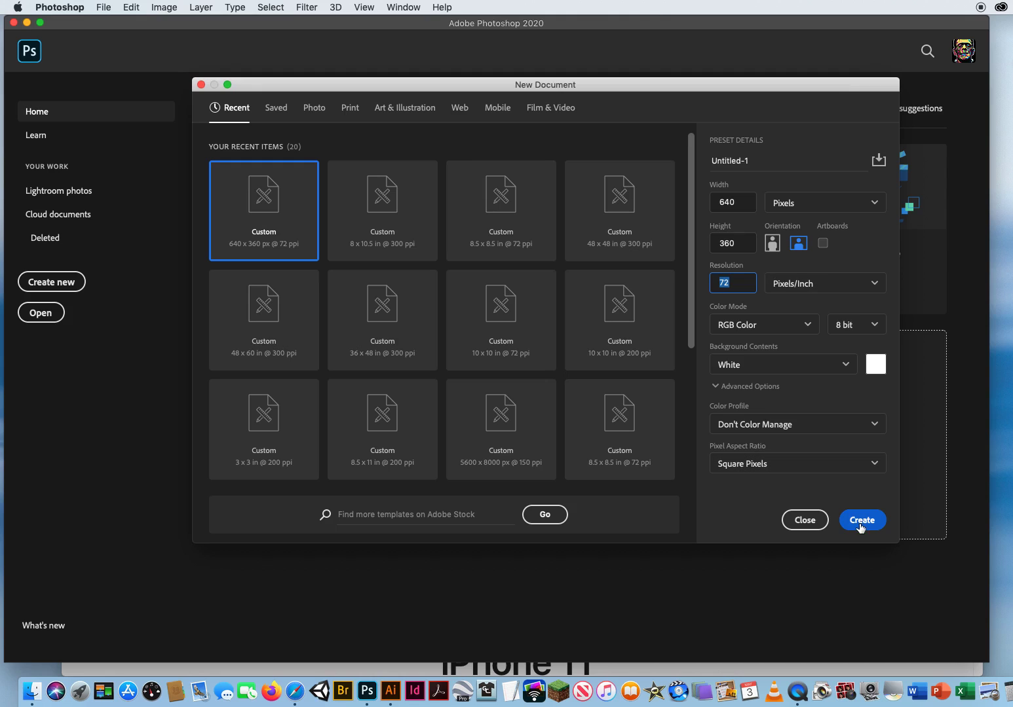
click(862, 520)
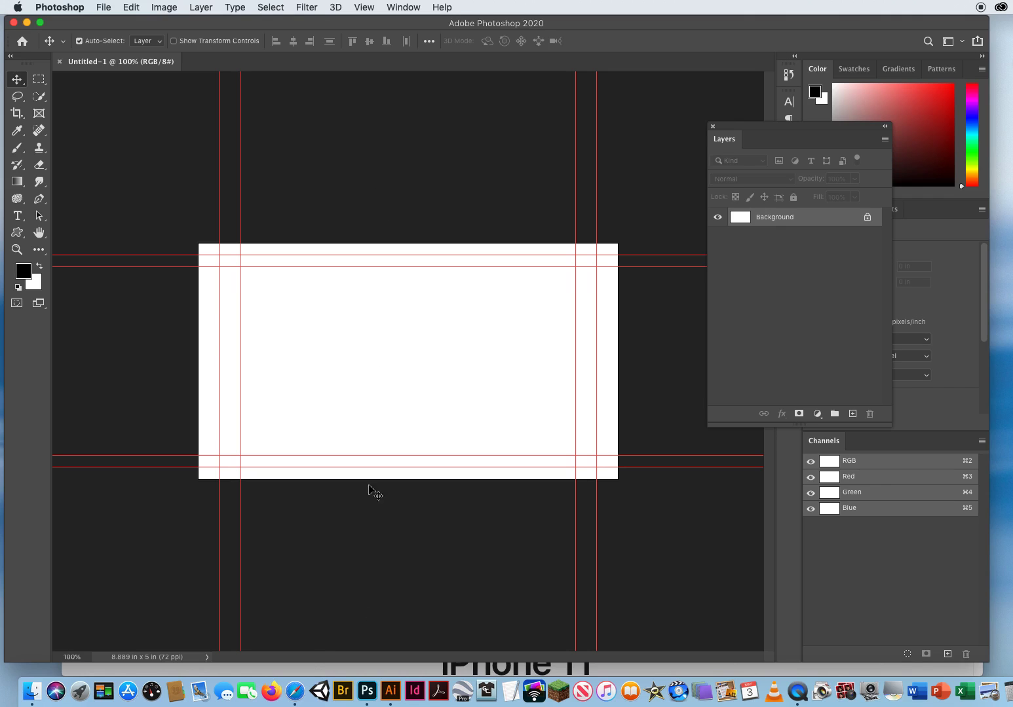
click(295, 693)
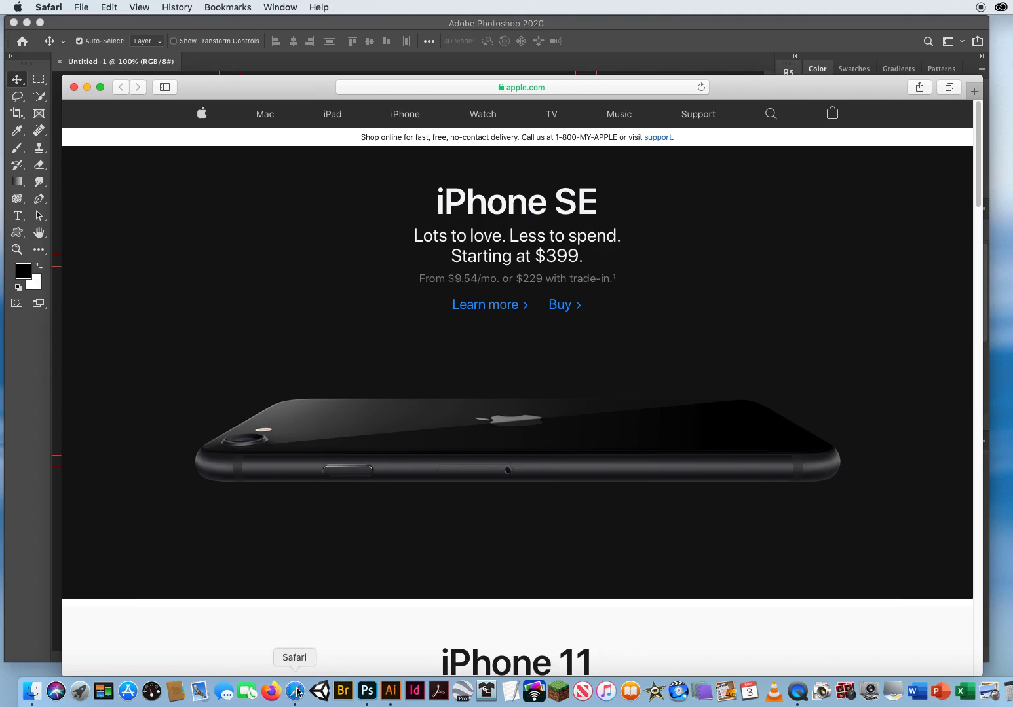
drag(306, 96, 303, 55)
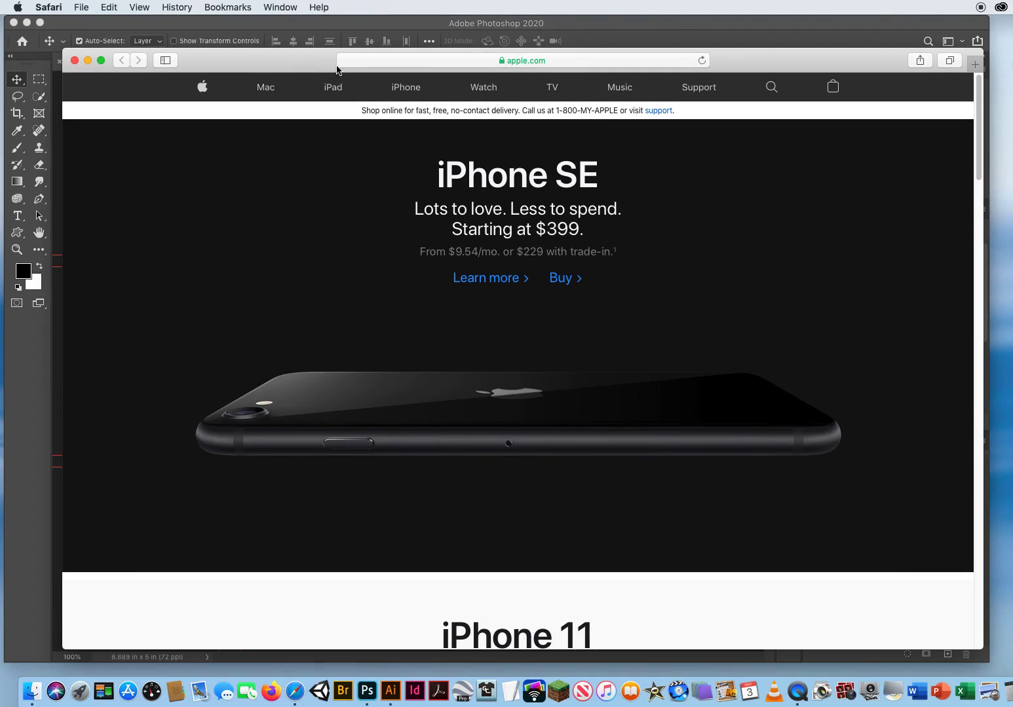
click(422, 63)
text(www.youtube.com)
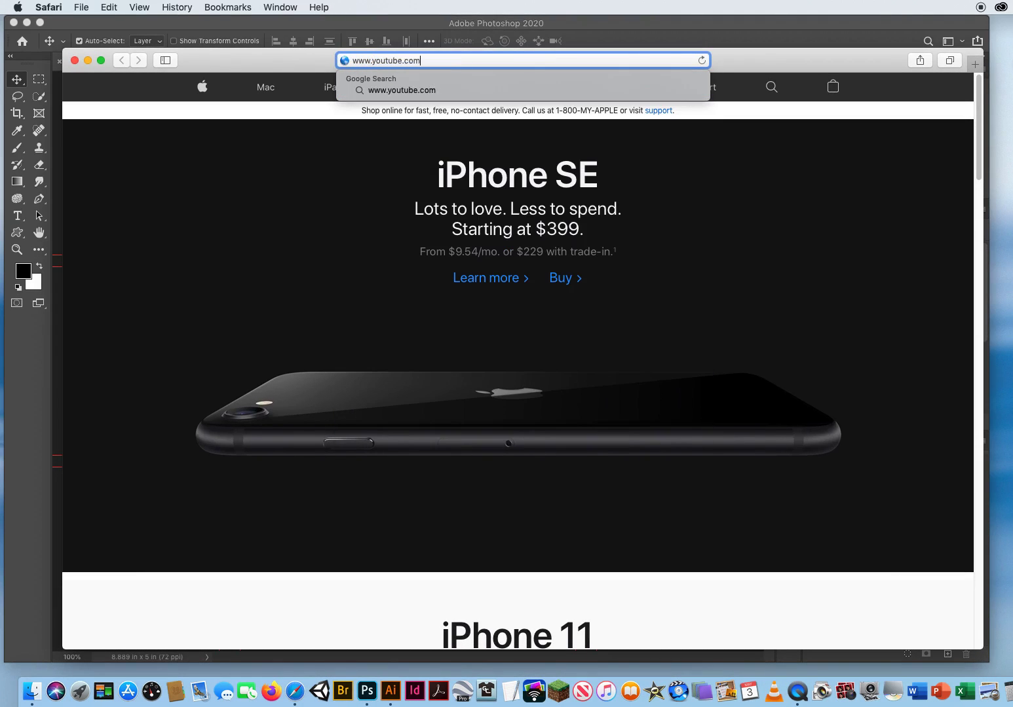
key(Return)
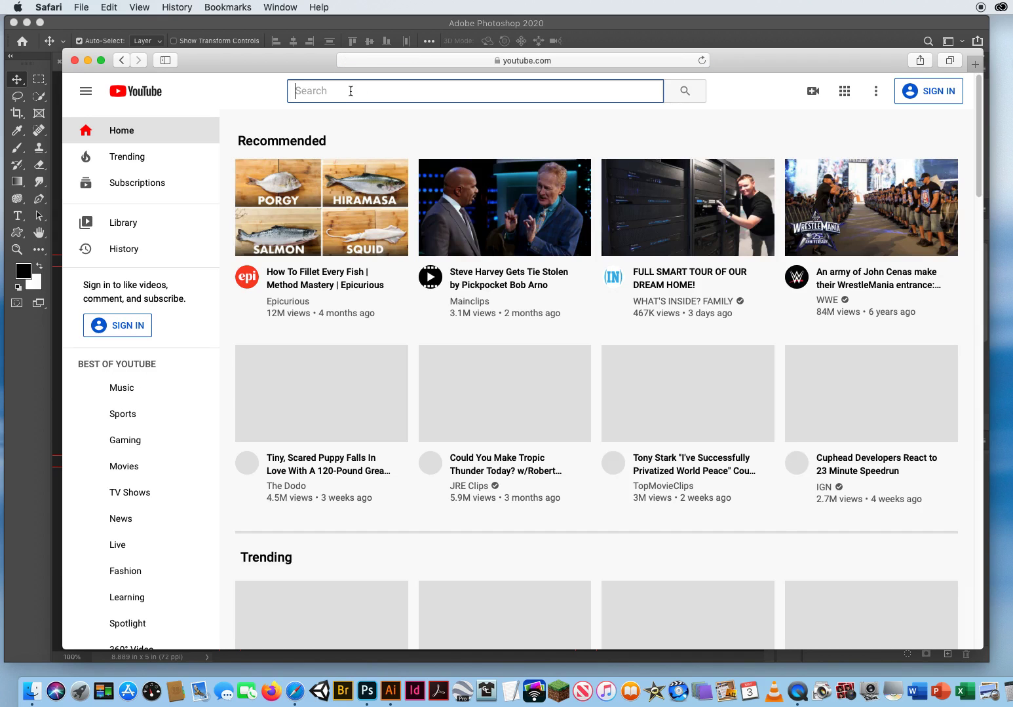
Search YouTube for 'marvel opening sequence'.
click(350, 91)
text(marv)
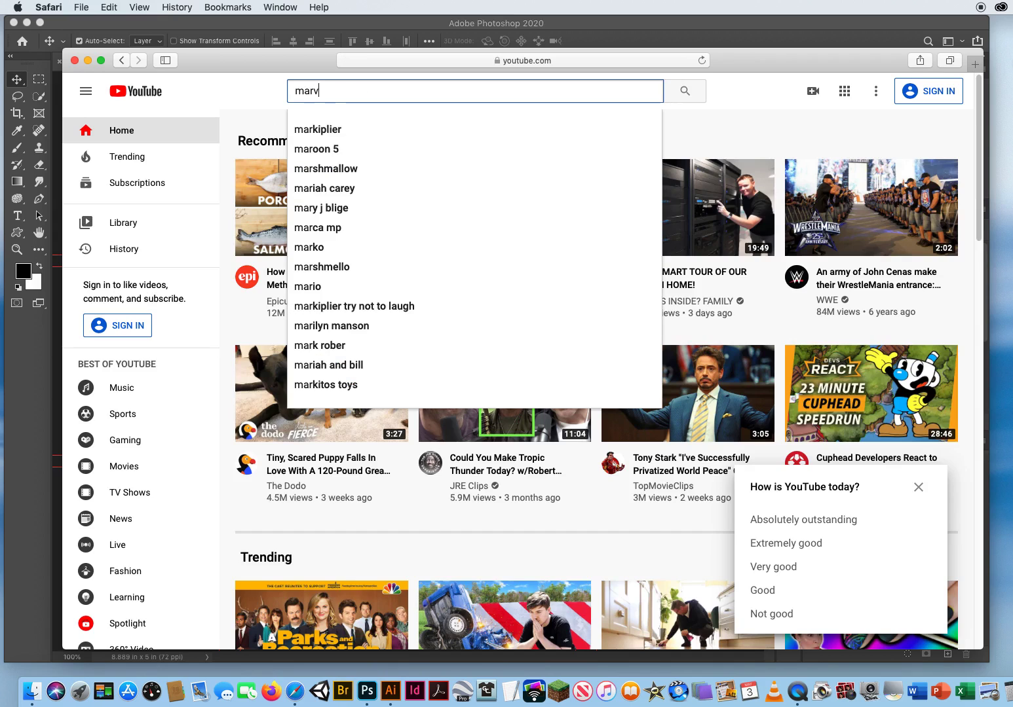
text(el opening )
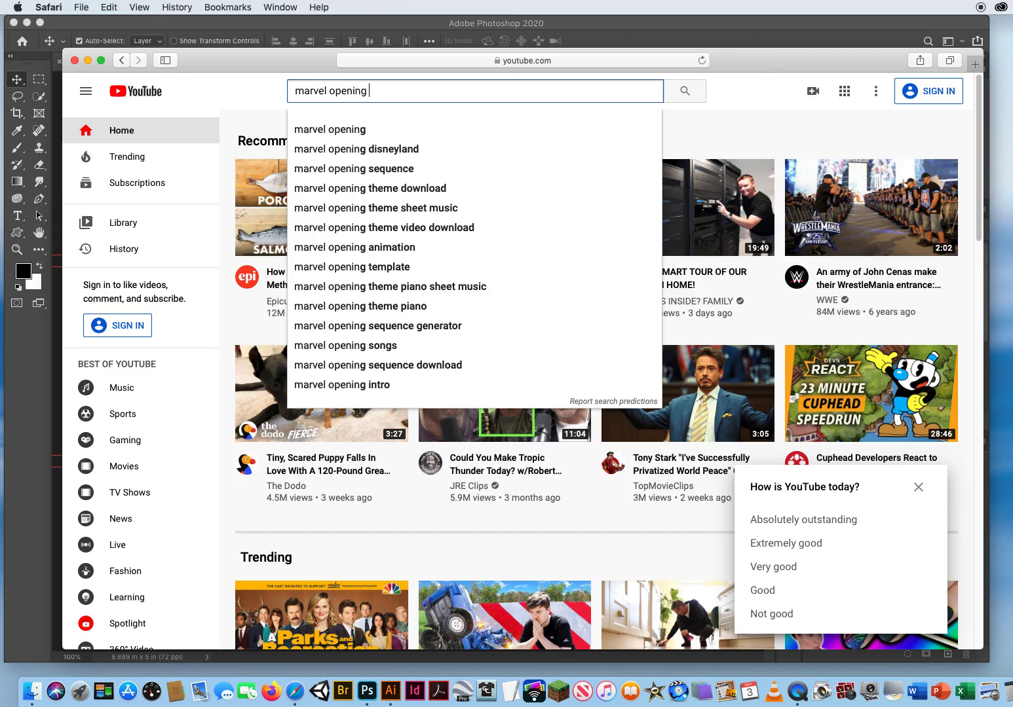
text(sequence)
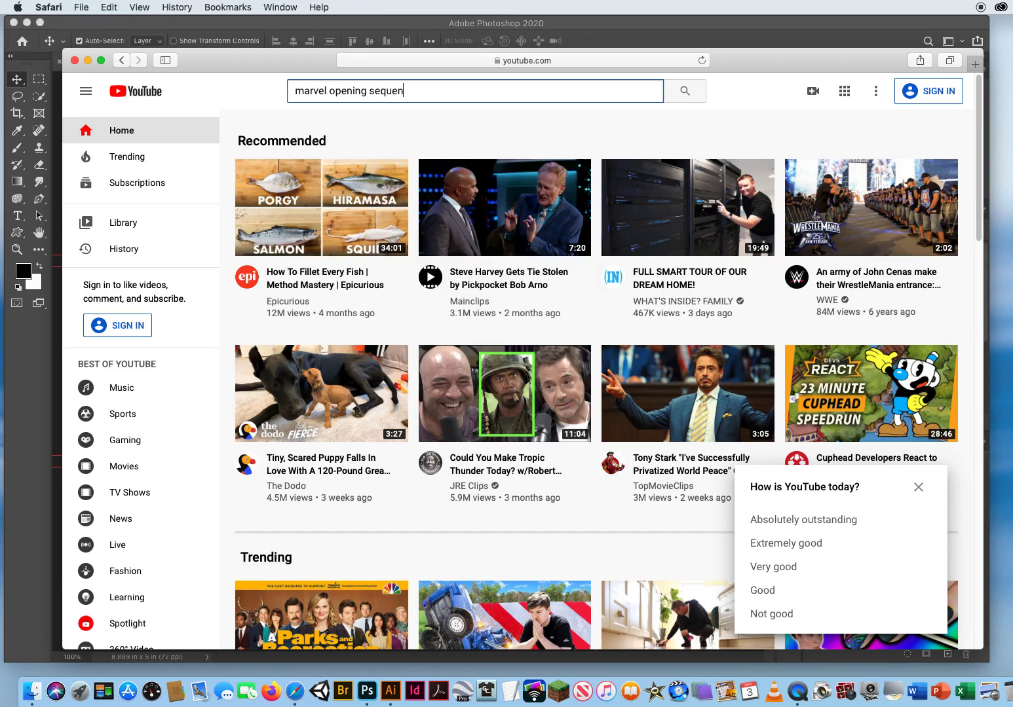
key(Return)
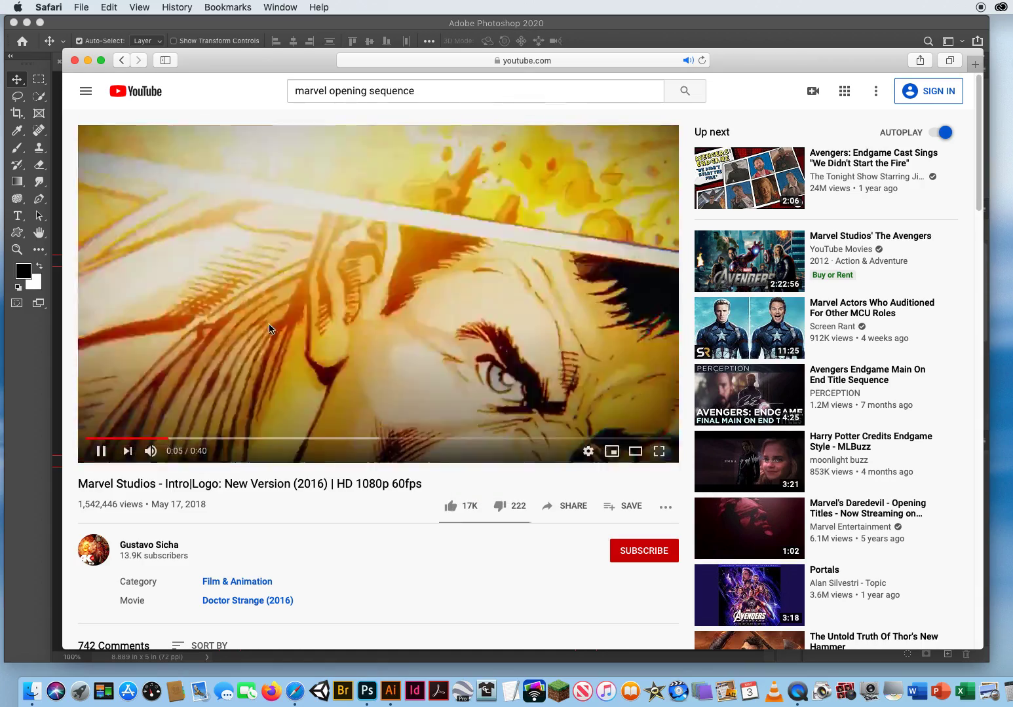
Pause the Marvel intro at 0:09 and copy its web address.
click(103, 452)
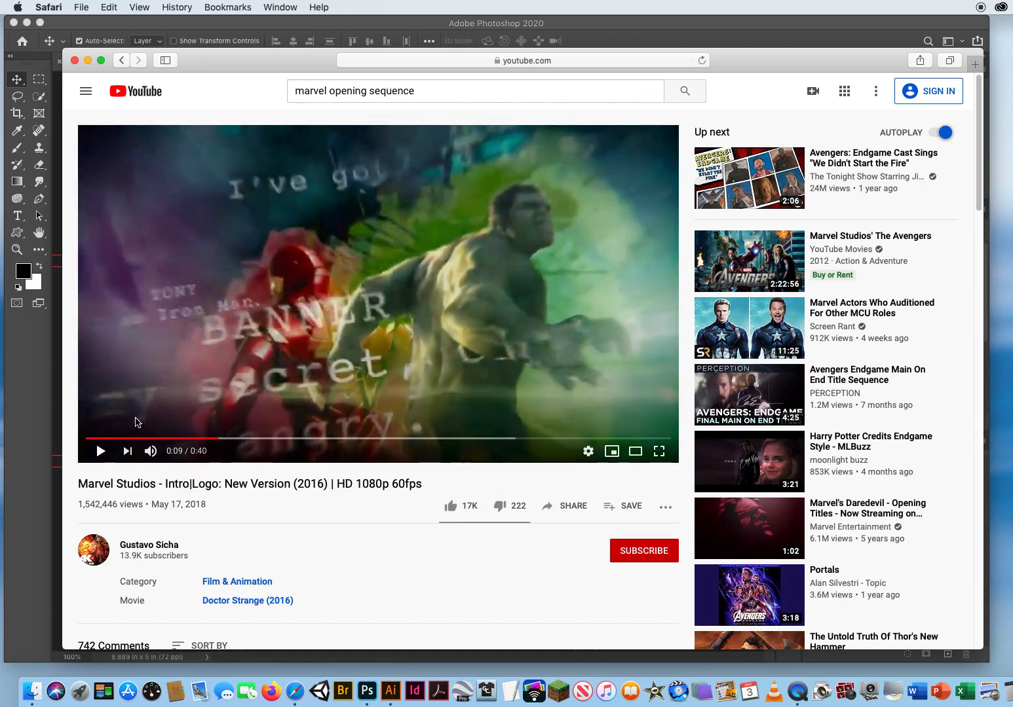
click(596, 58)
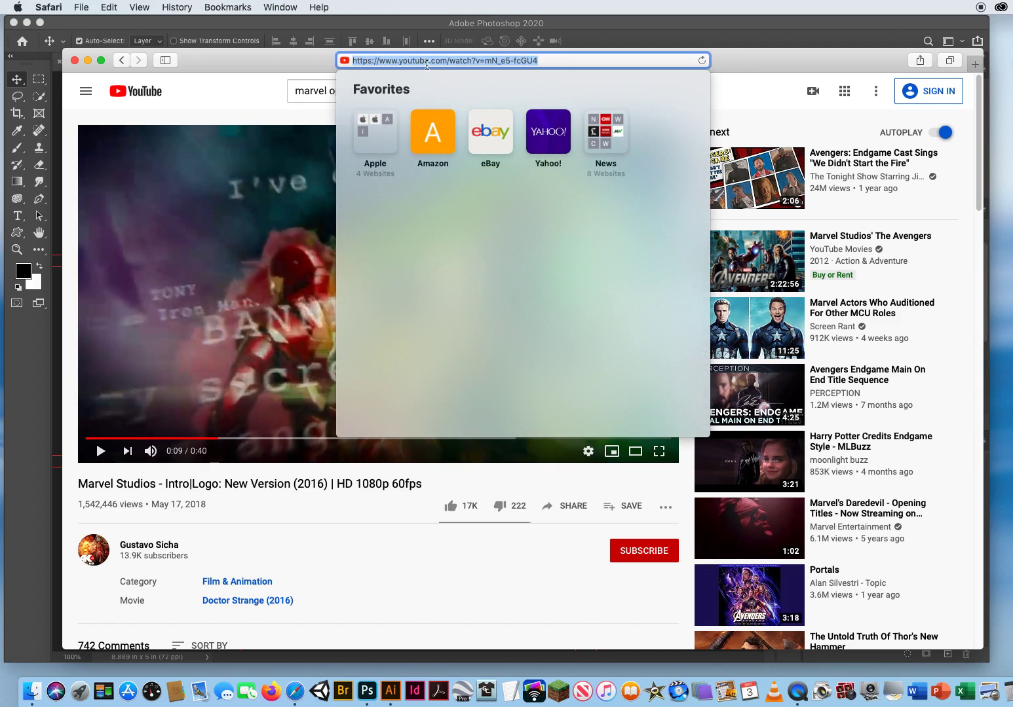
click(565, 61)
drag(582, 61, 275, 78)
click(110, 7)
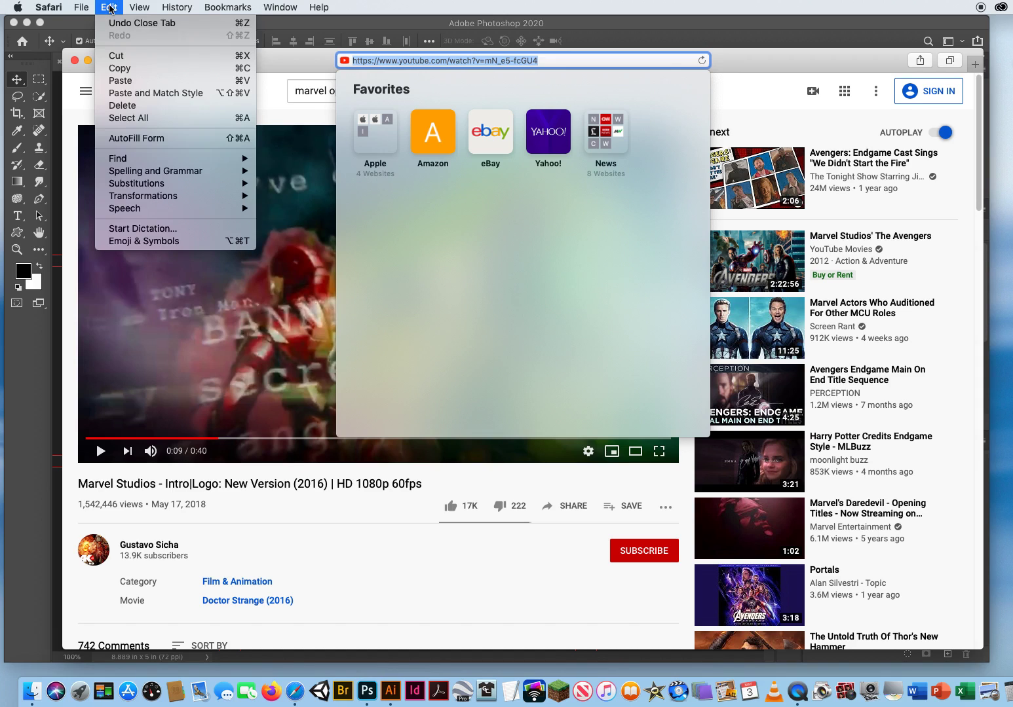
click(117, 68)
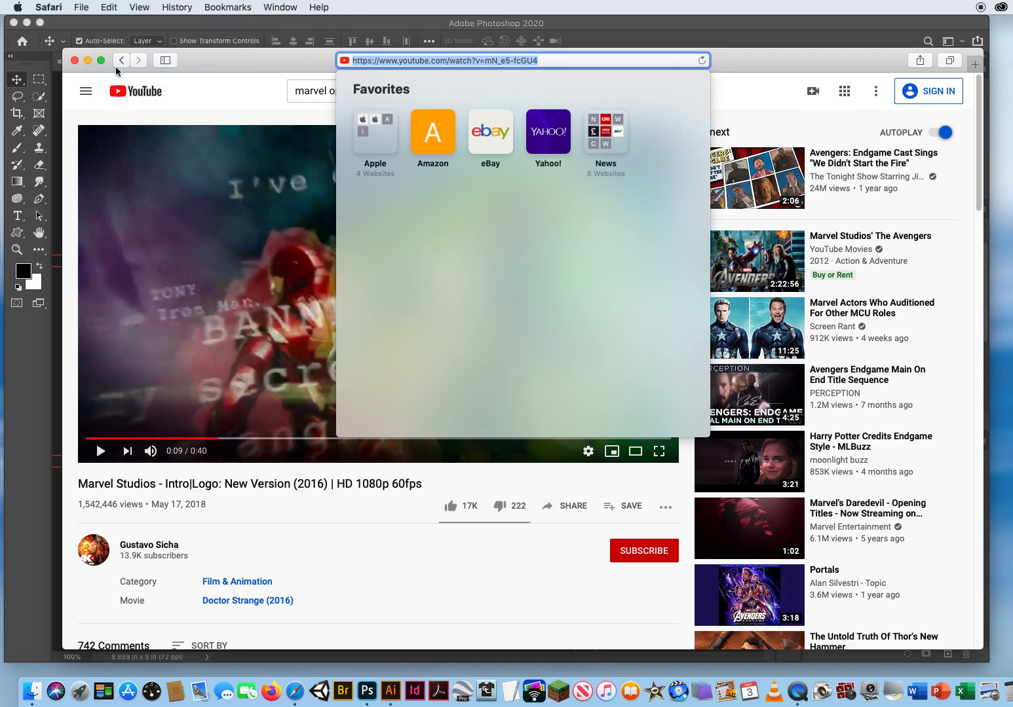
click(563, 61)
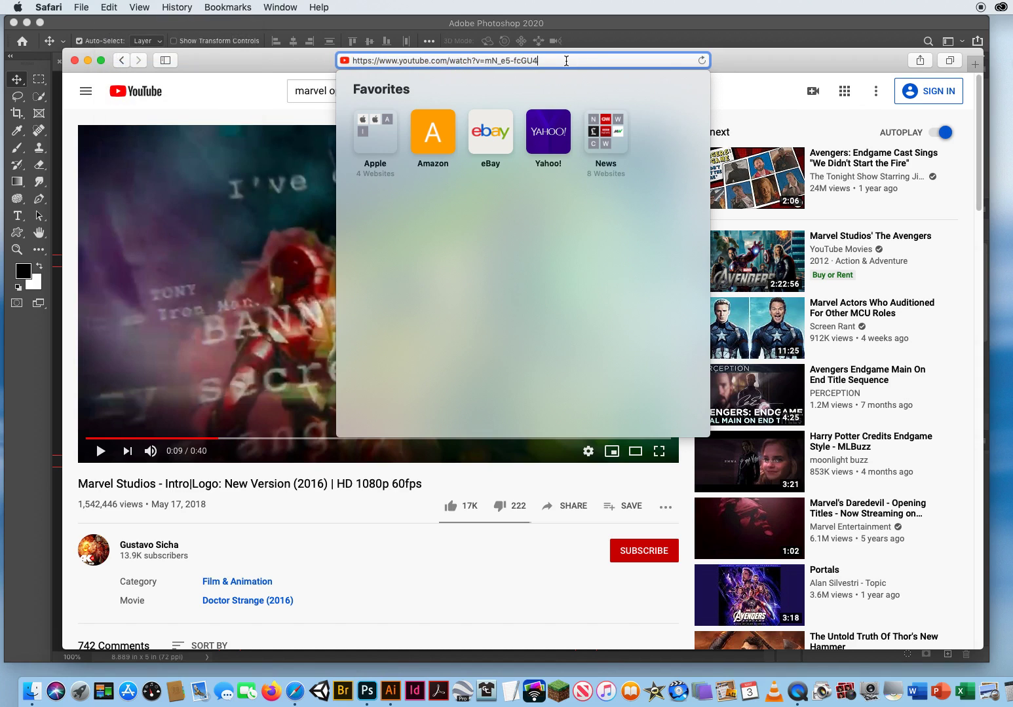
drag(574, 60, 343, 64)
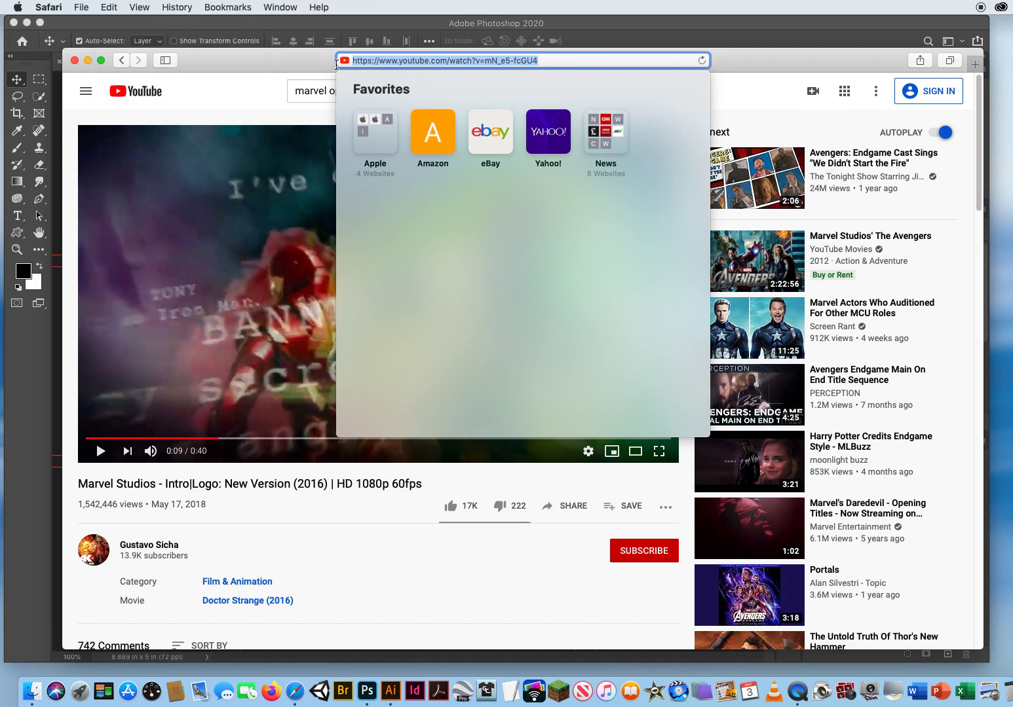
text(www.y)
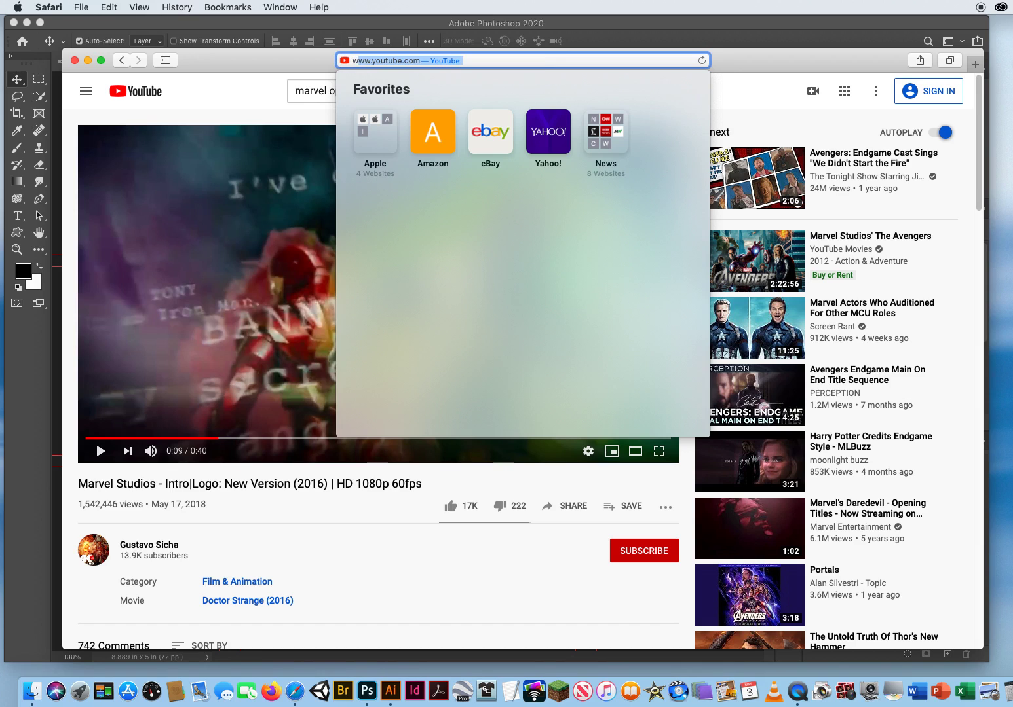
text(outube)
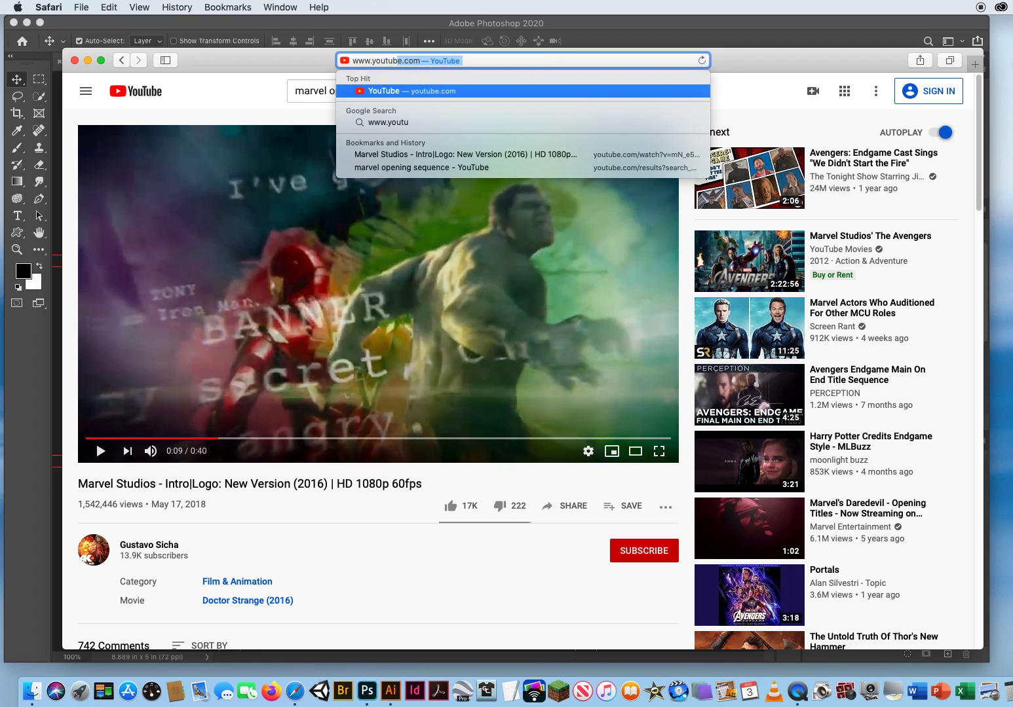
text(2)
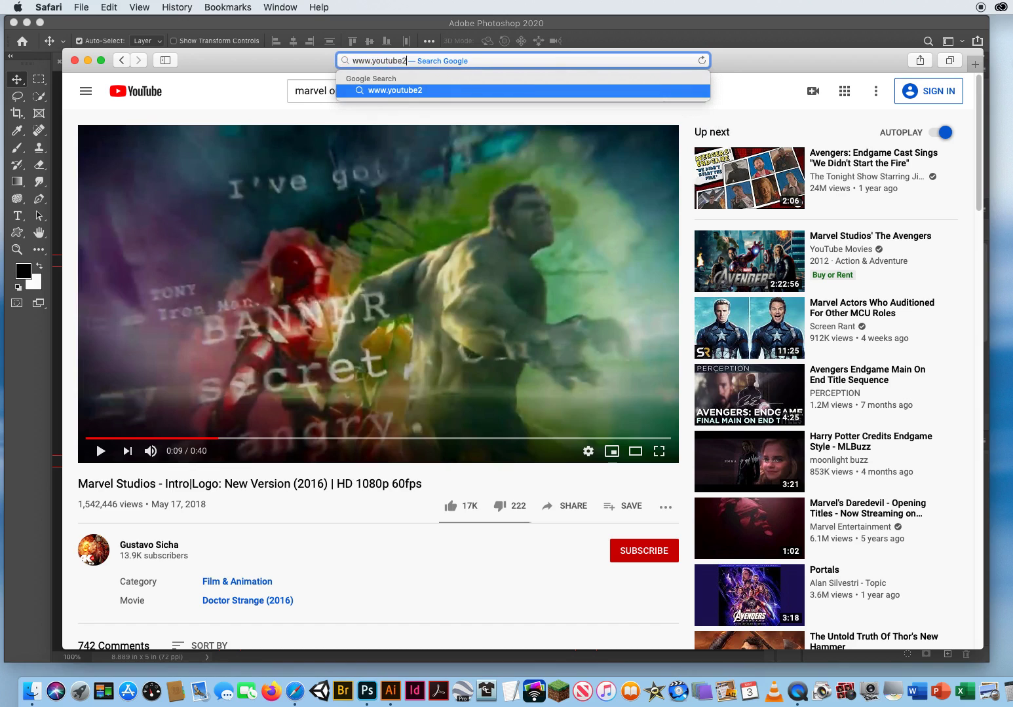
text(video.com)
Load youtube2video.com, paste the copied YouTube link and convert it.
key(Return)
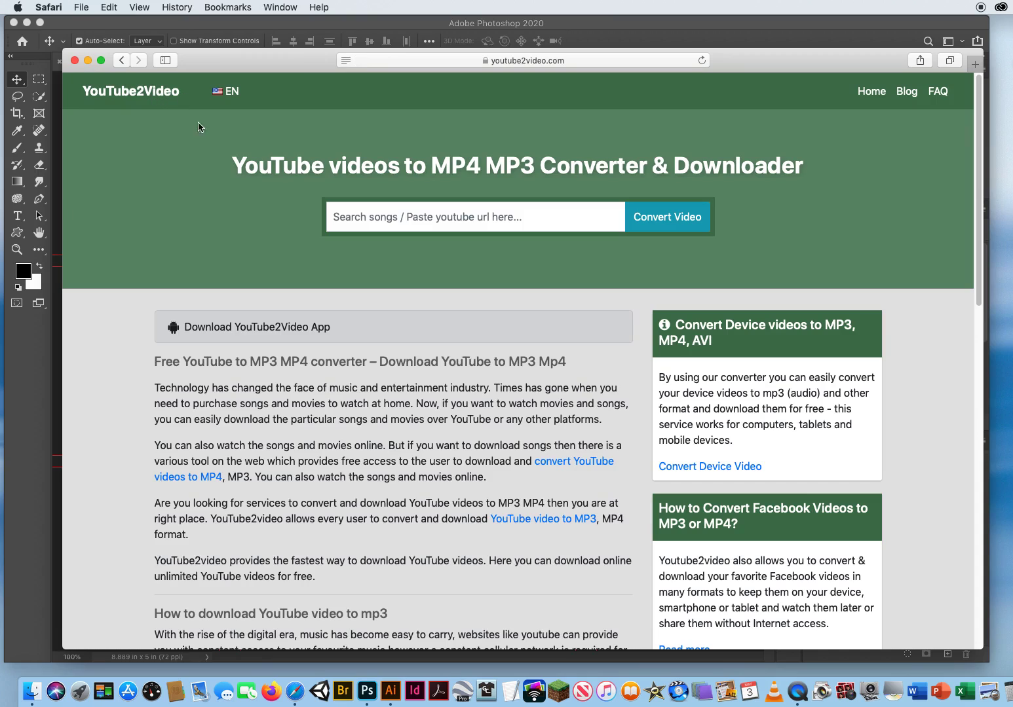
click(529, 218)
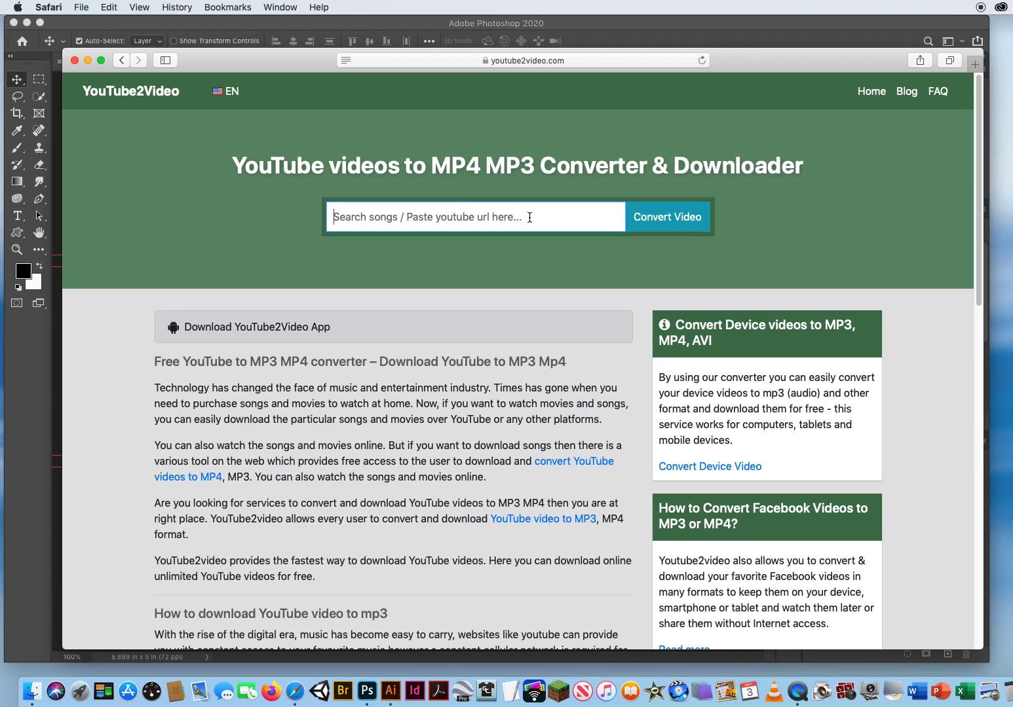
click(108, 8)
click(127, 82)
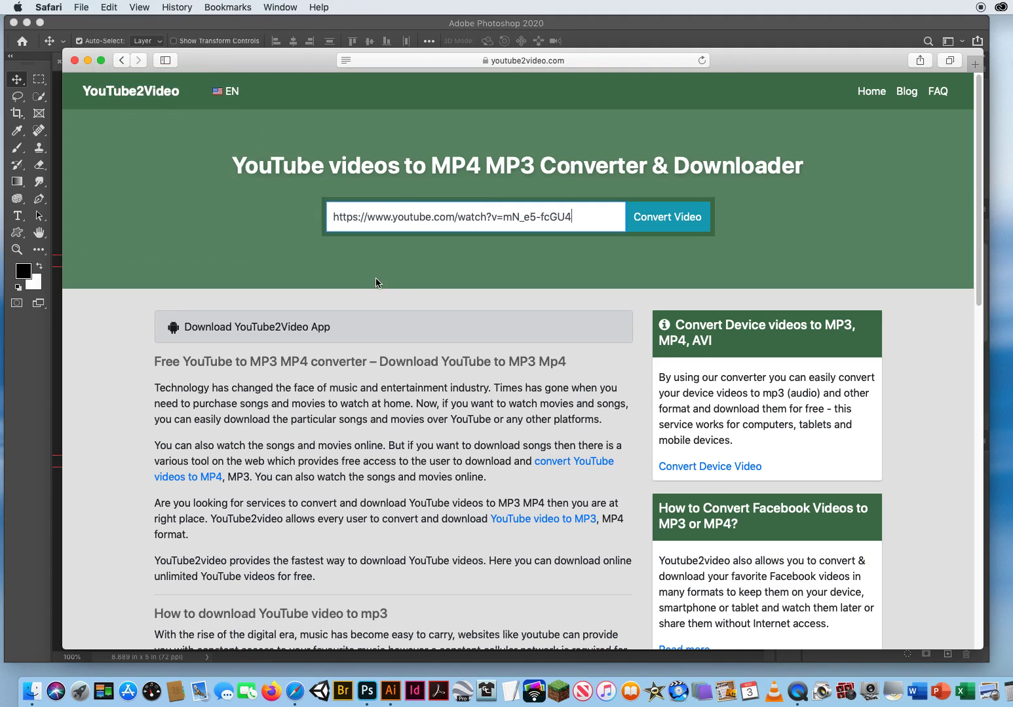
click(668, 219)
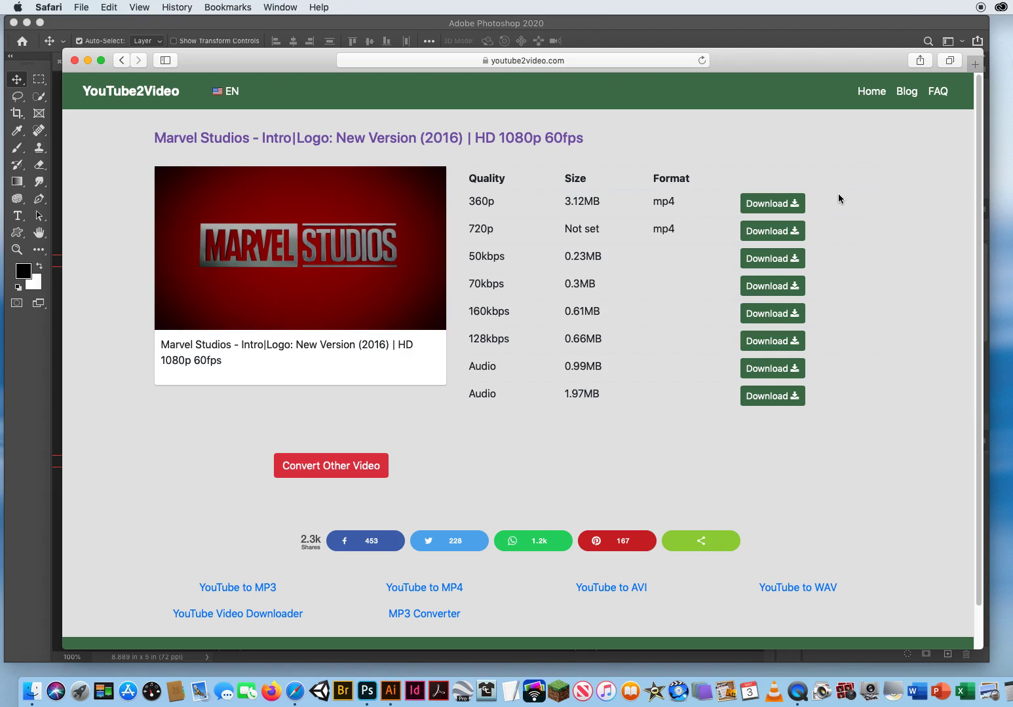
Preview the 360p MP4 stream, pause it and close the preview tab.
click(773, 204)
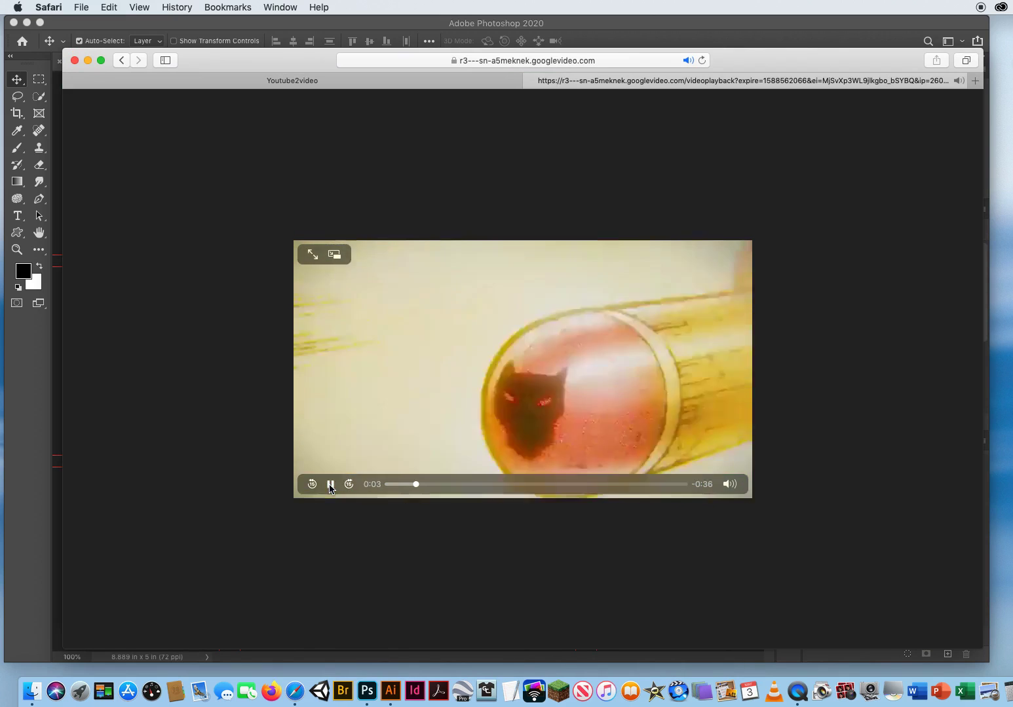
key(space)
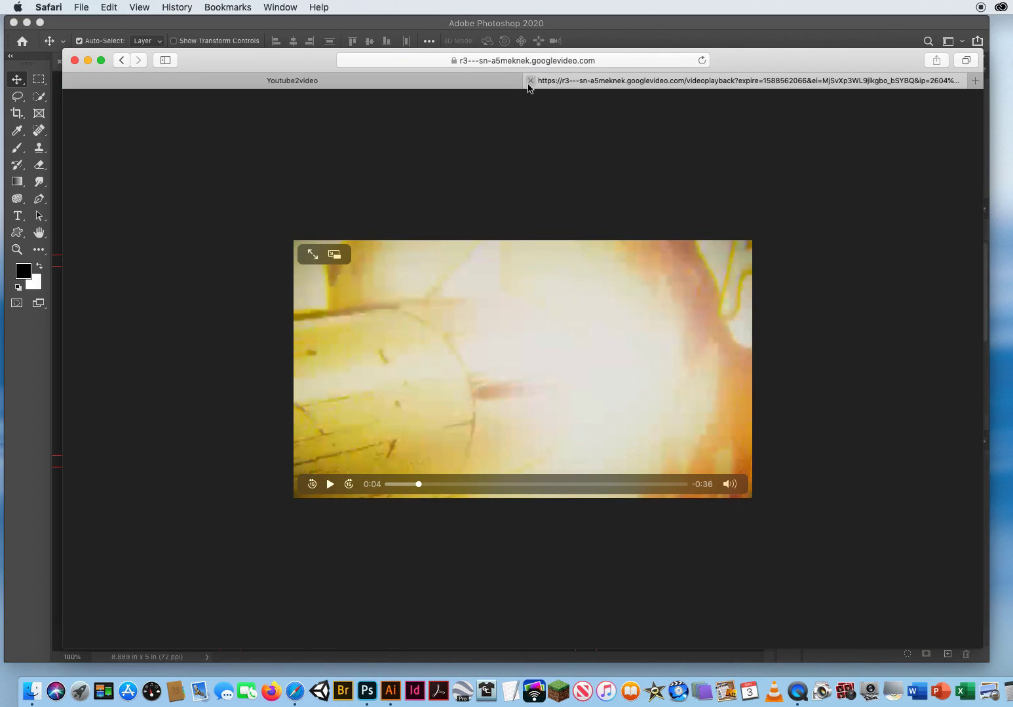
key(super+w)
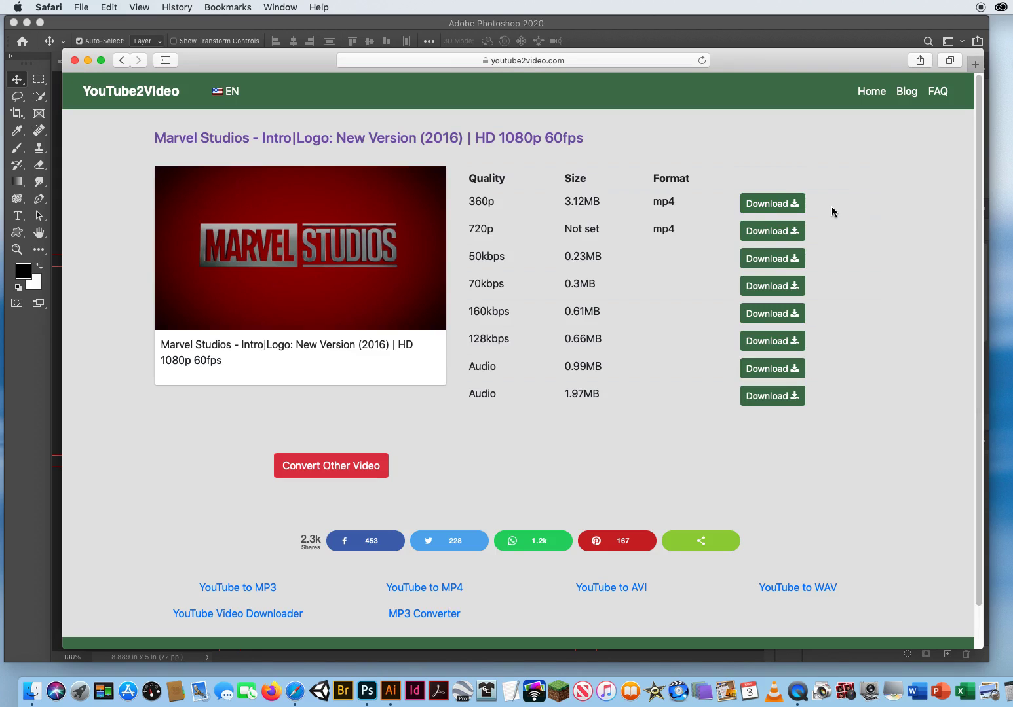
right_click(771, 205)
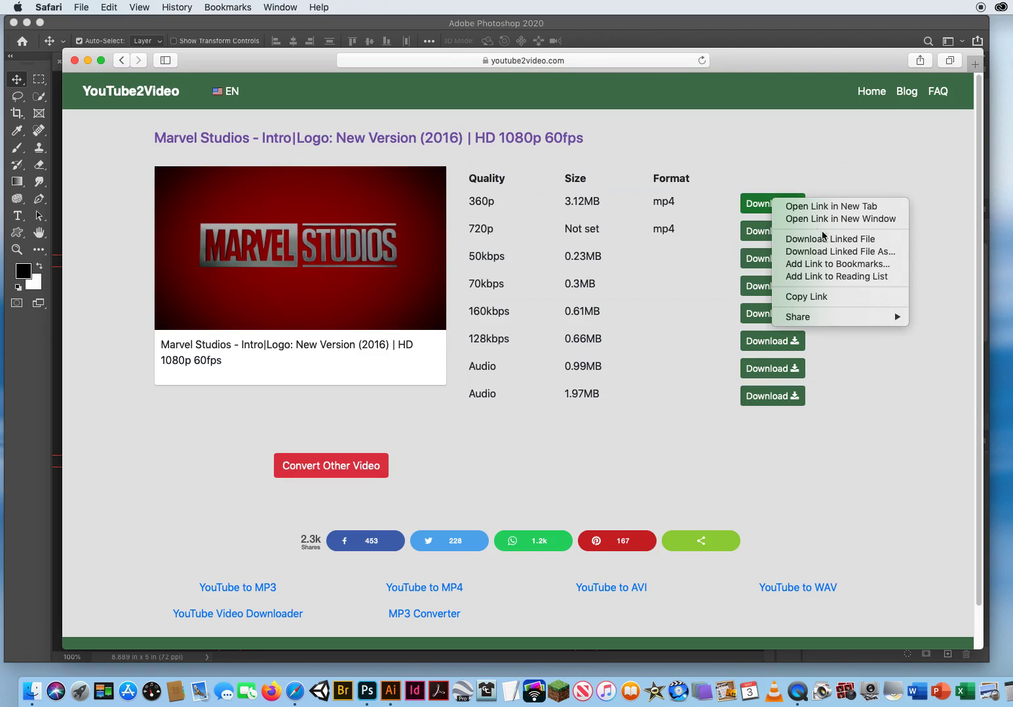
Save the 360p video as 'ref' on the Desktop, then close the converter window.
click(883, 252)
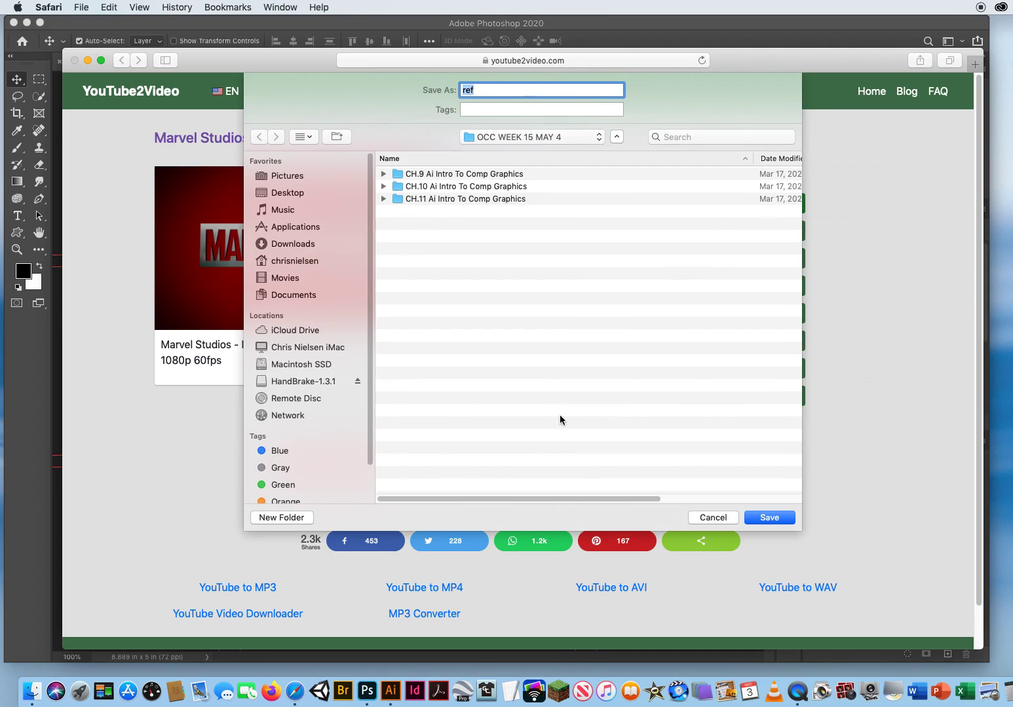
click(317, 195)
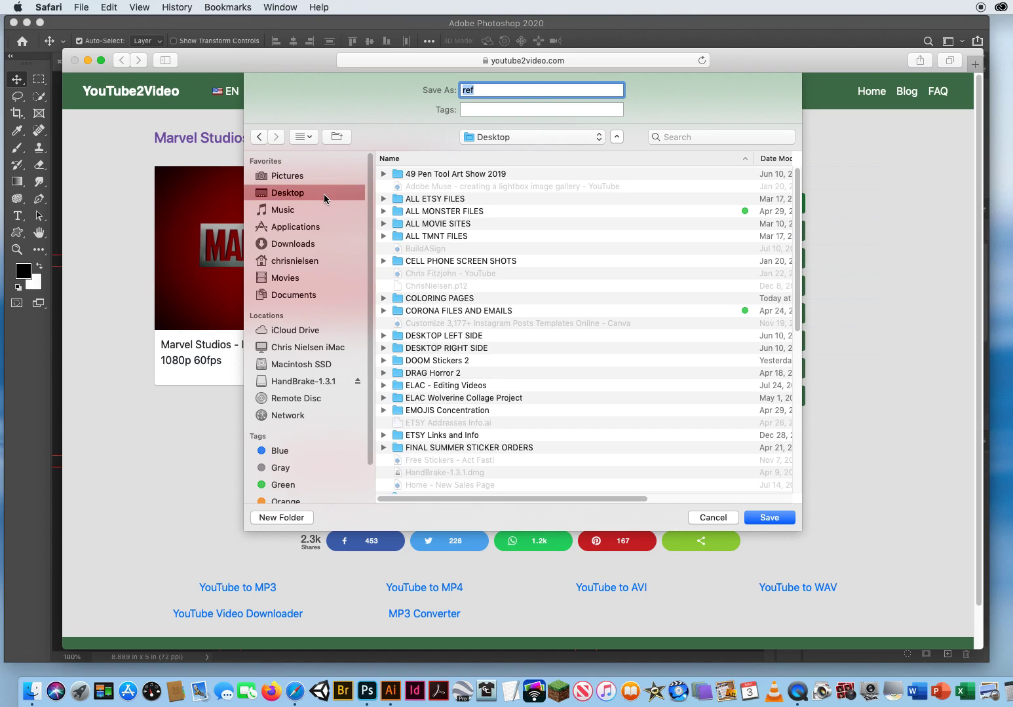
click(773, 518)
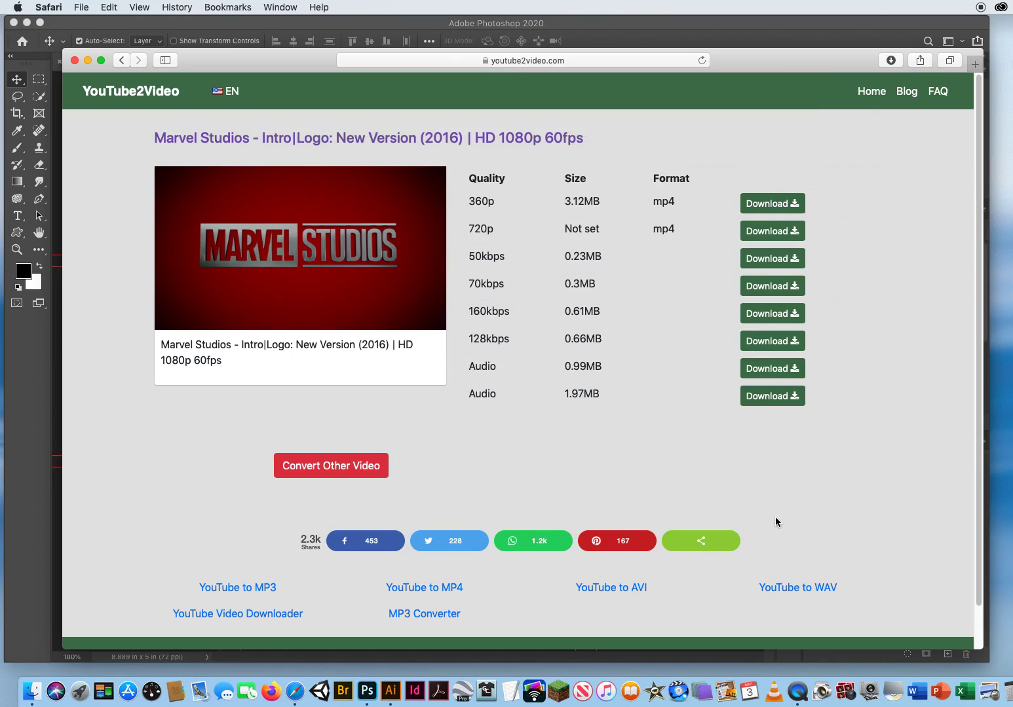
click(74, 61)
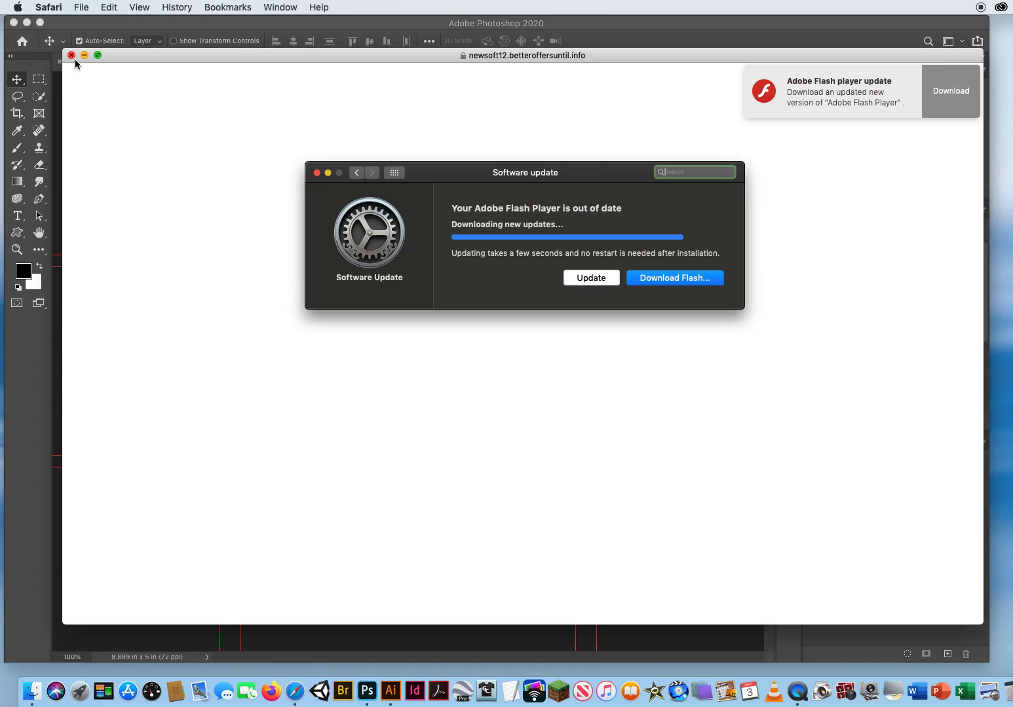
click(317, 174)
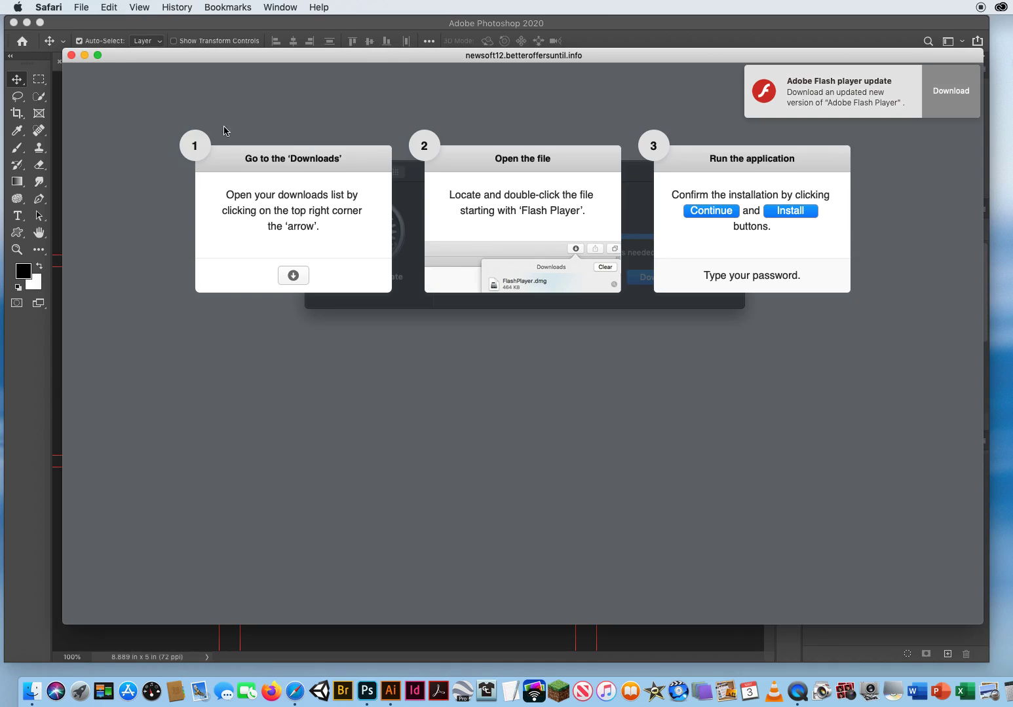
Close the Flash pop-up, return to Photoshop and create a video timeline for Untitled-1.
click(72, 55)
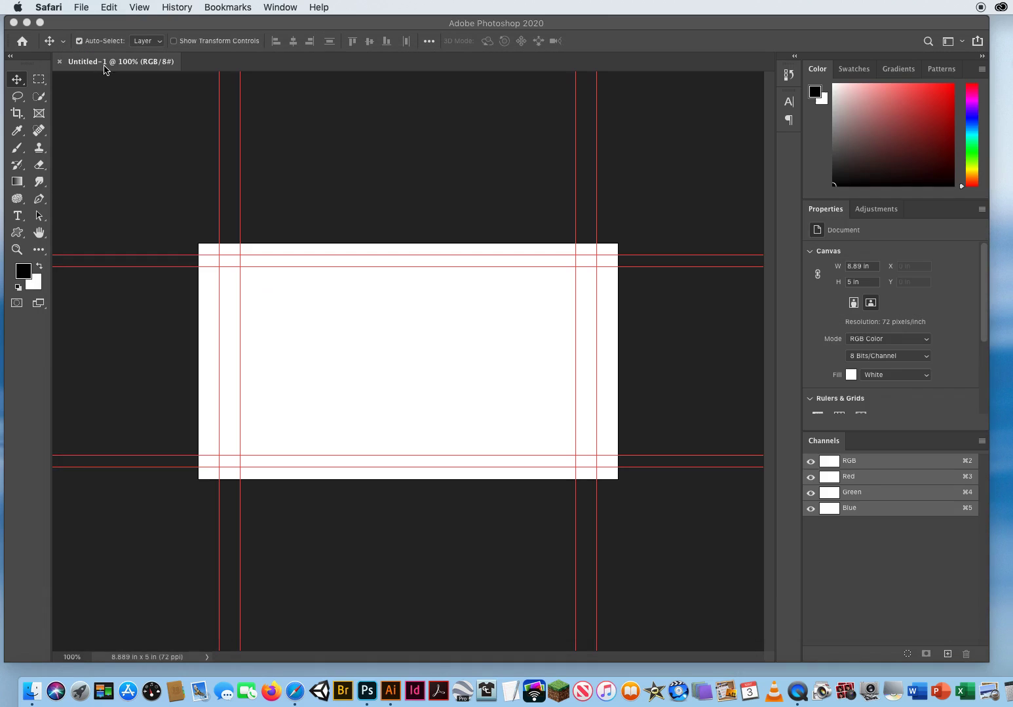
click(333, 151)
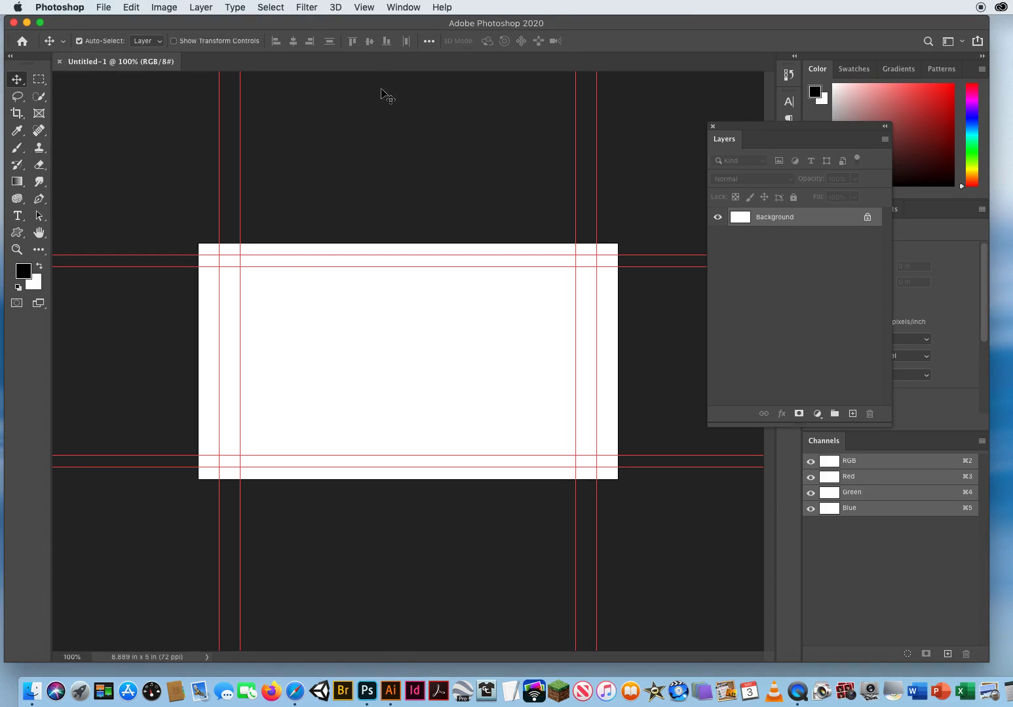
click(403, 8)
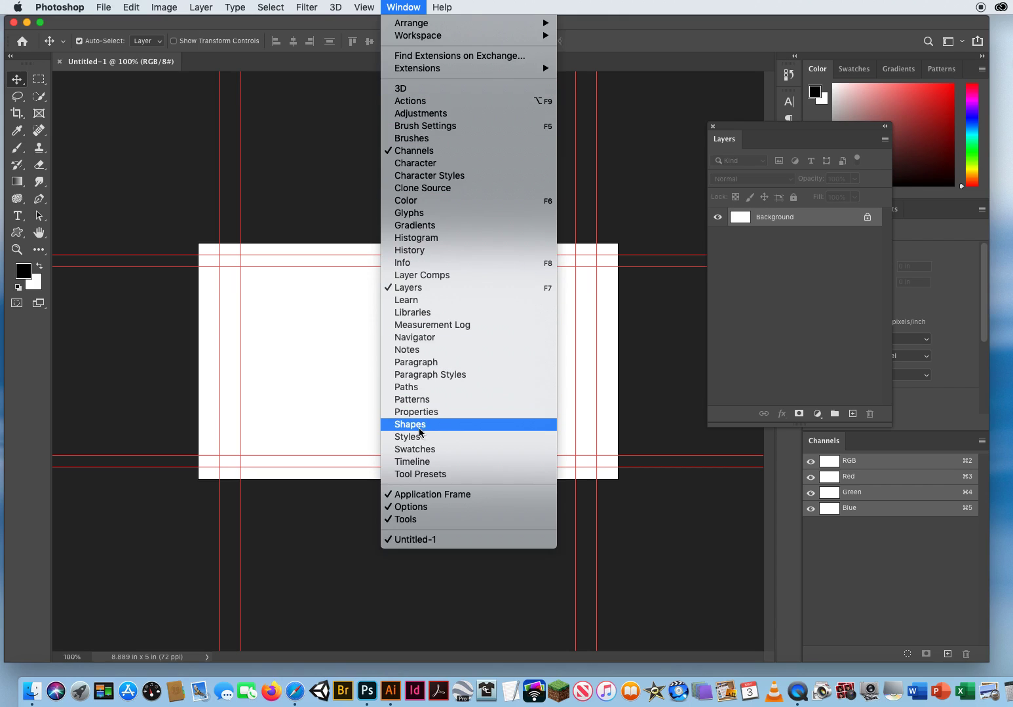
click(412, 462)
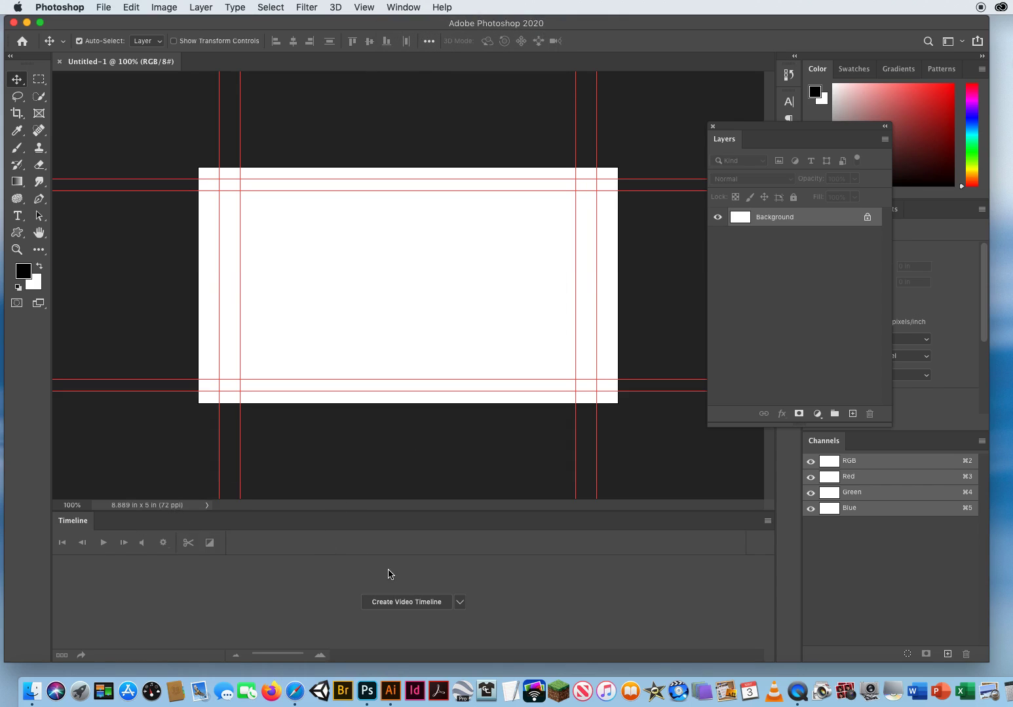
click(428, 606)
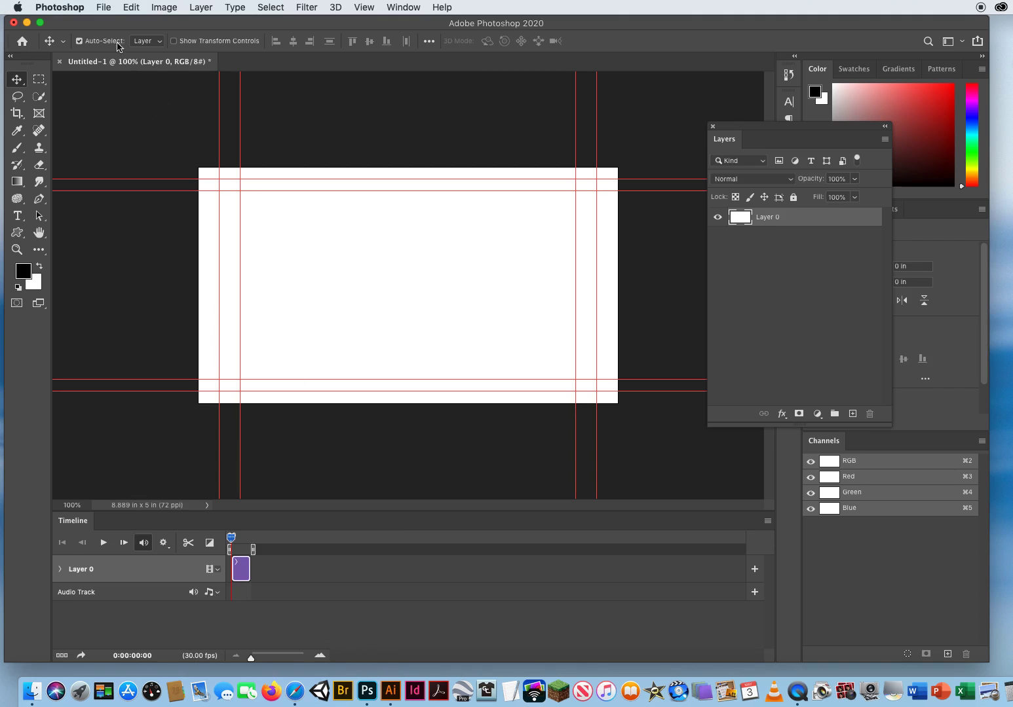
Open ref.mp4 from the Desktop as a new Photoshop video document.
click(102, 8)
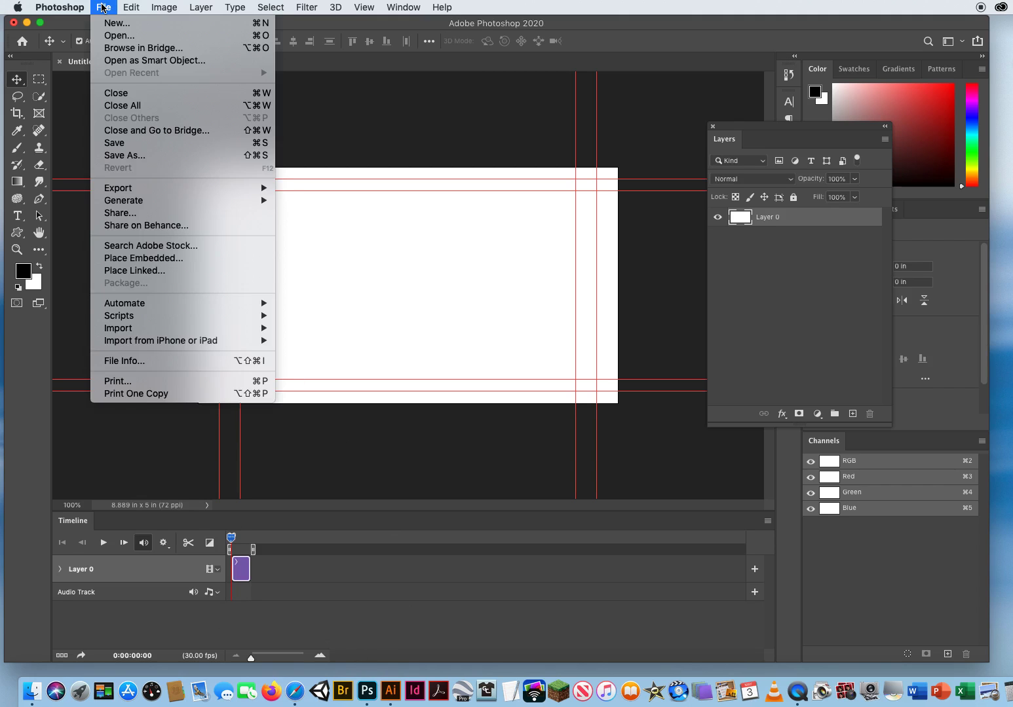
click(108, 36)
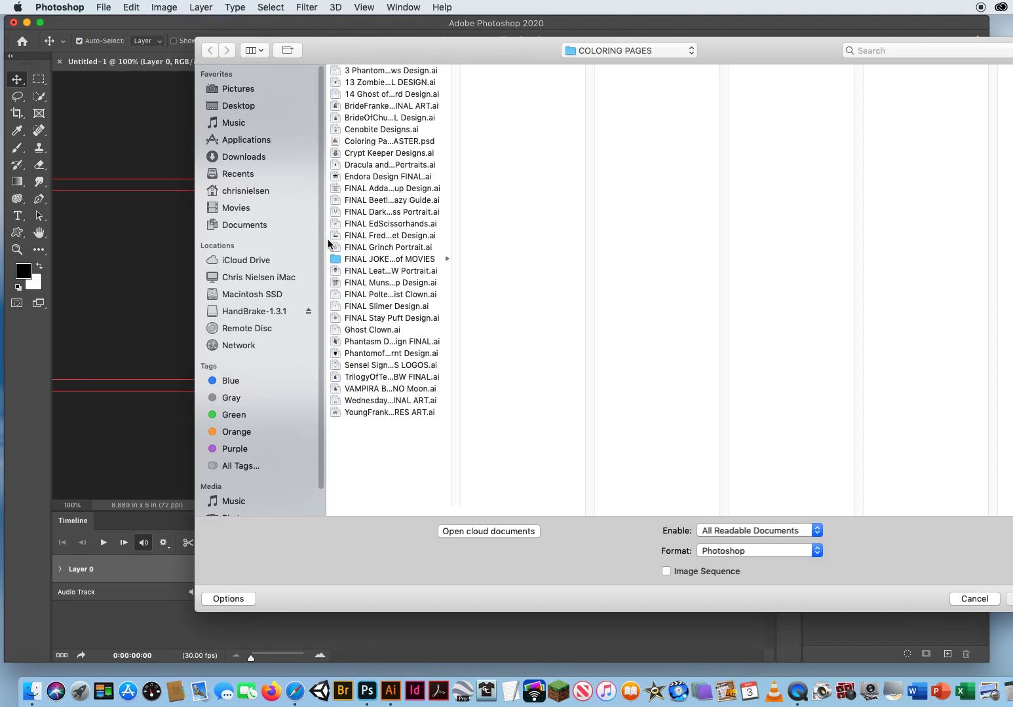
click(258, 107)
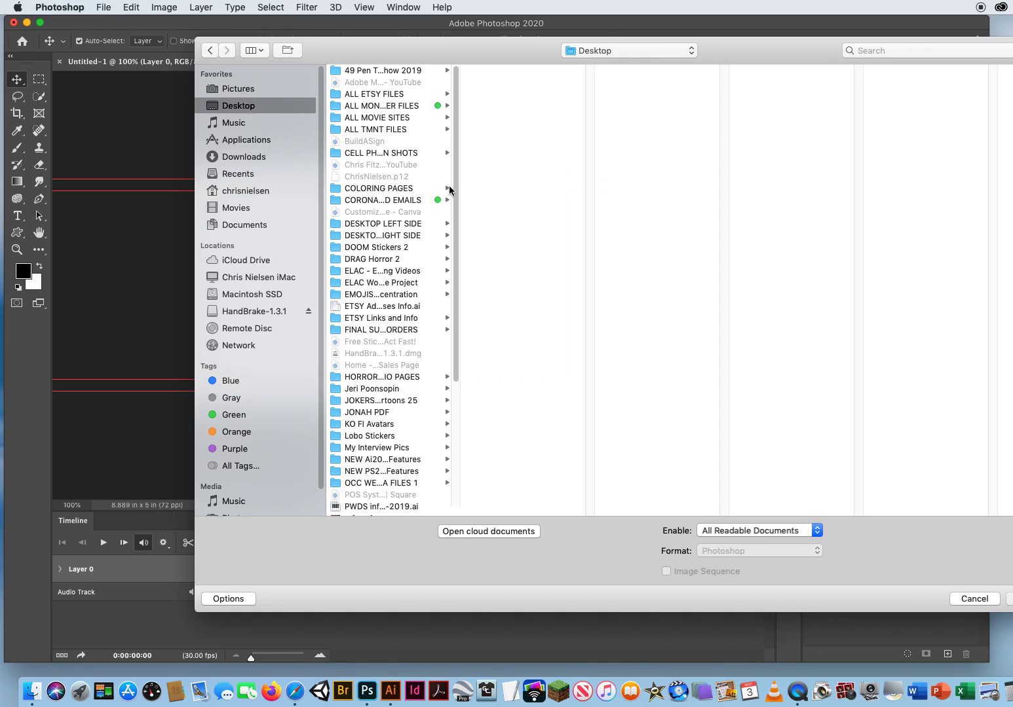
drag(452, 260, 426, 402)
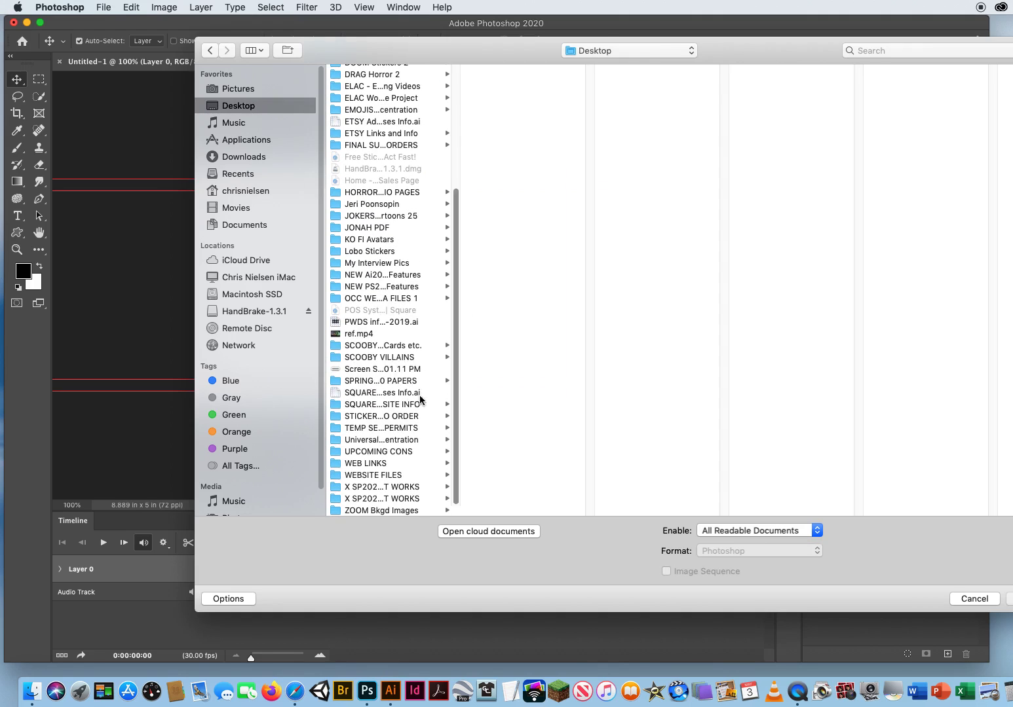
click(359, 335)
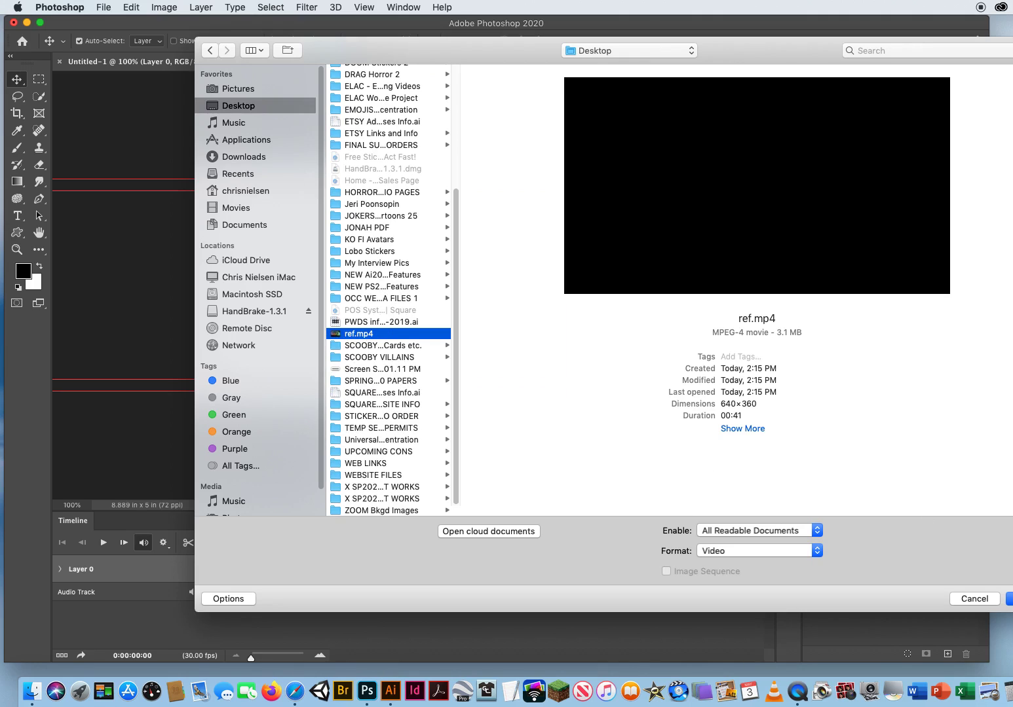
key(Return)
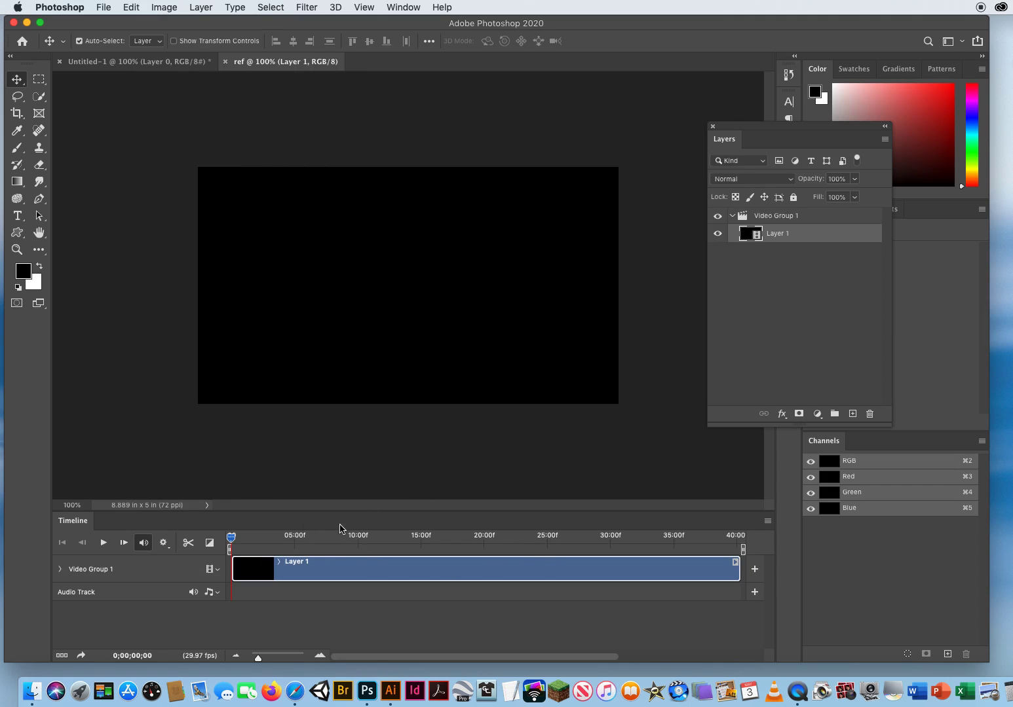
Play the ref clip, stop it at 0;00;10;24 and drag its layer toward Untitled-1.
key(space)
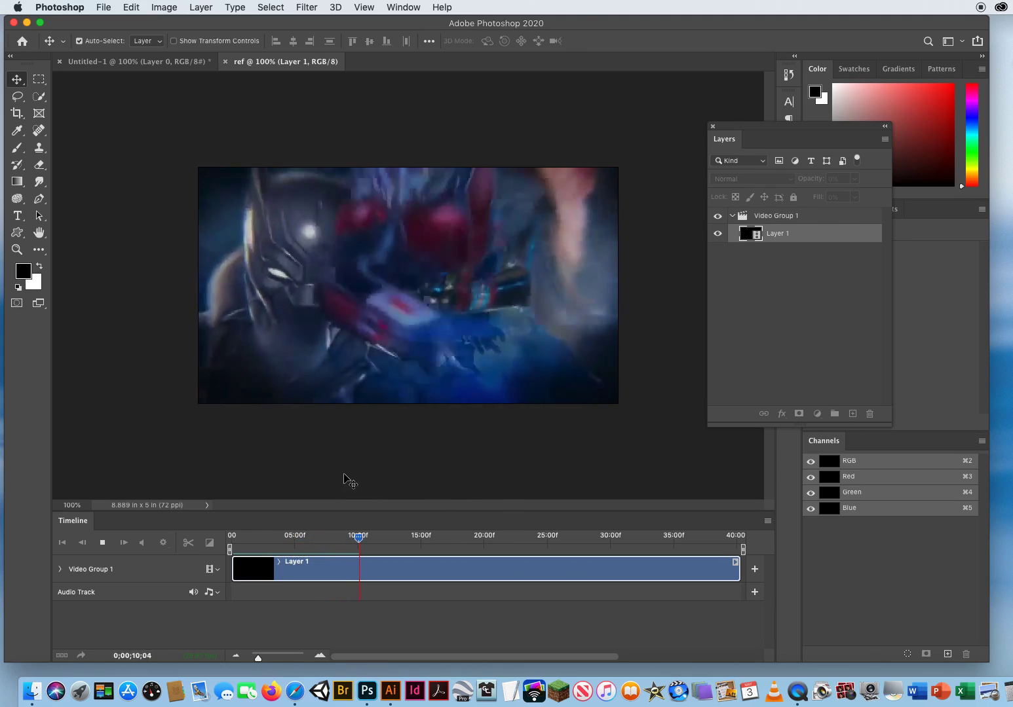
key(space)
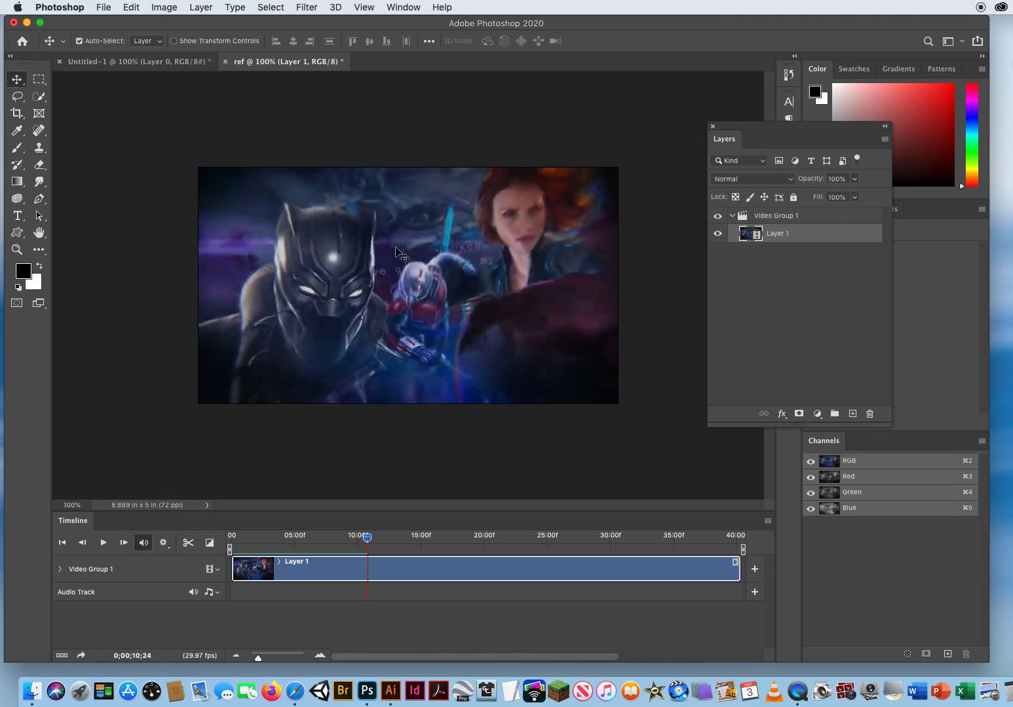
drag(411, 266, 178, 62)
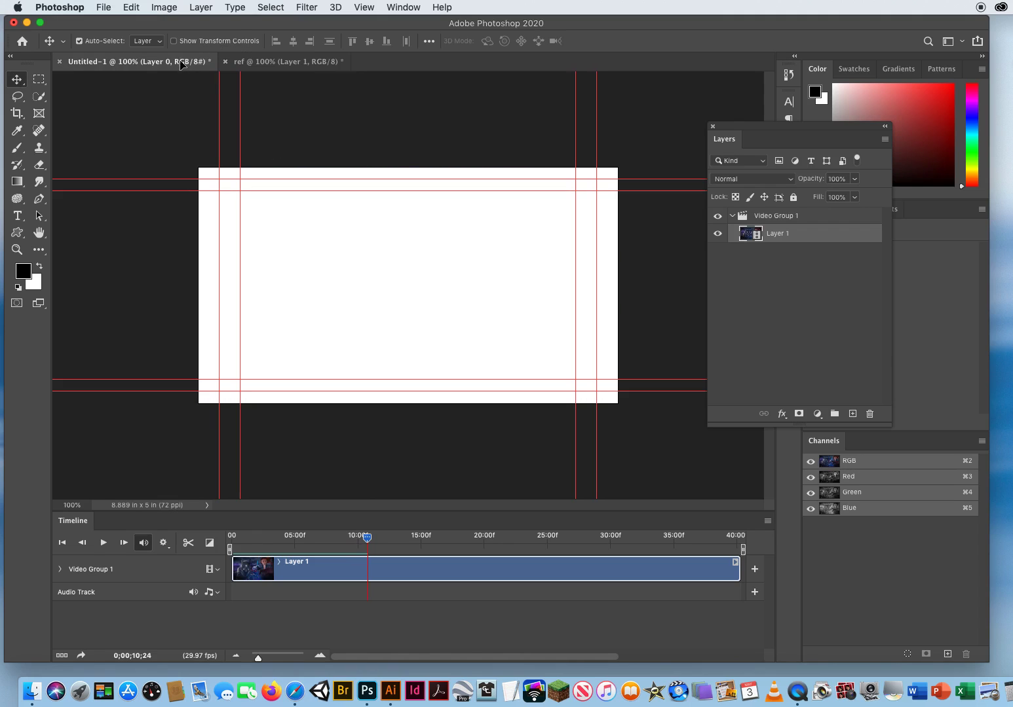
Add the ref video as Layer 1 in Untitled-1, then close ref without saving.
drag(419, 275, 398, 283)
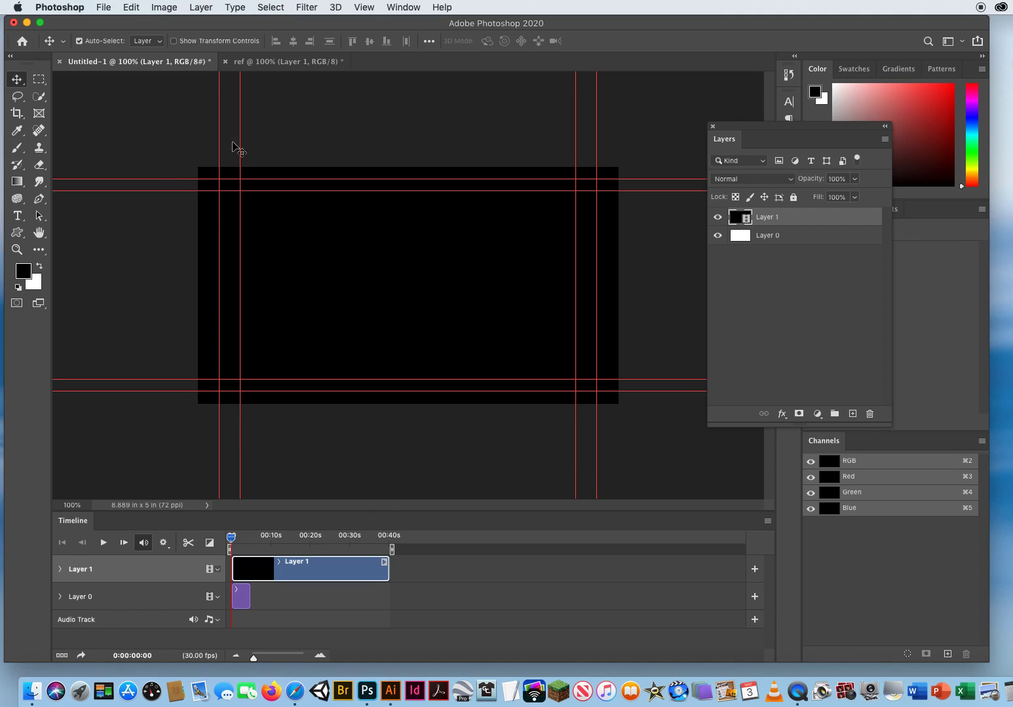
click(260, 64)
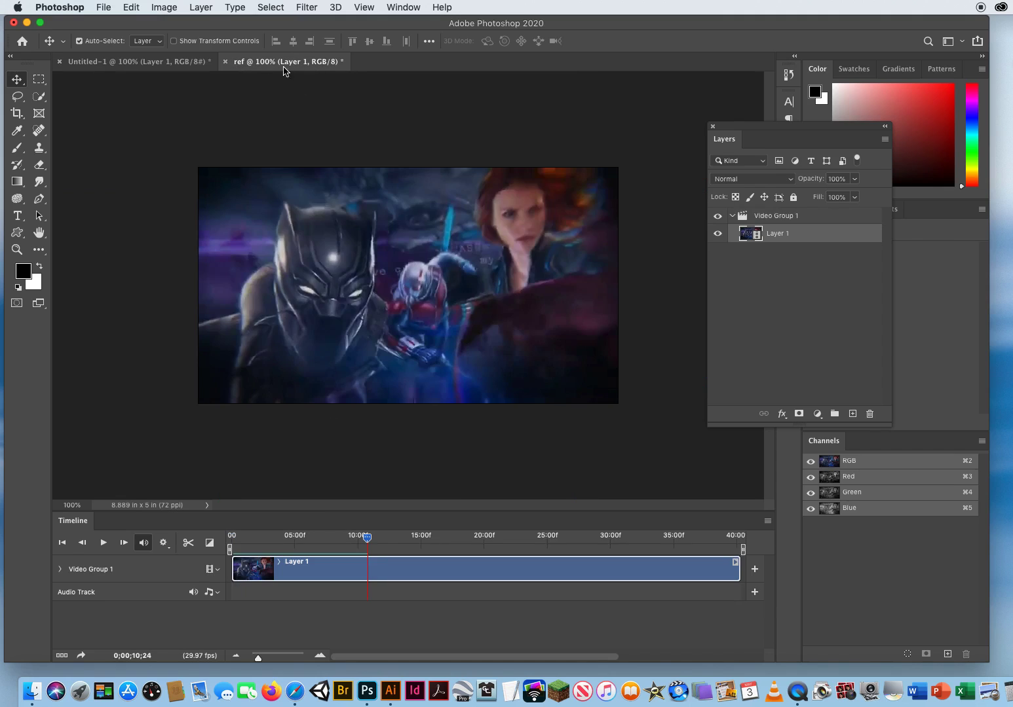
click(225, 61)
click(581, 236)
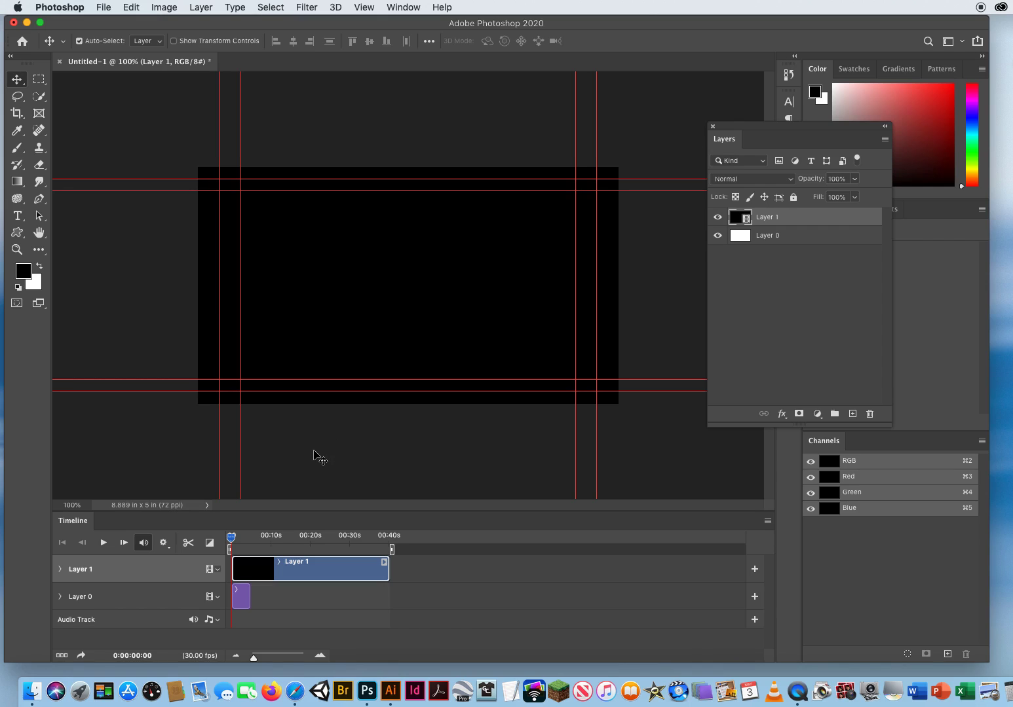
key(space)
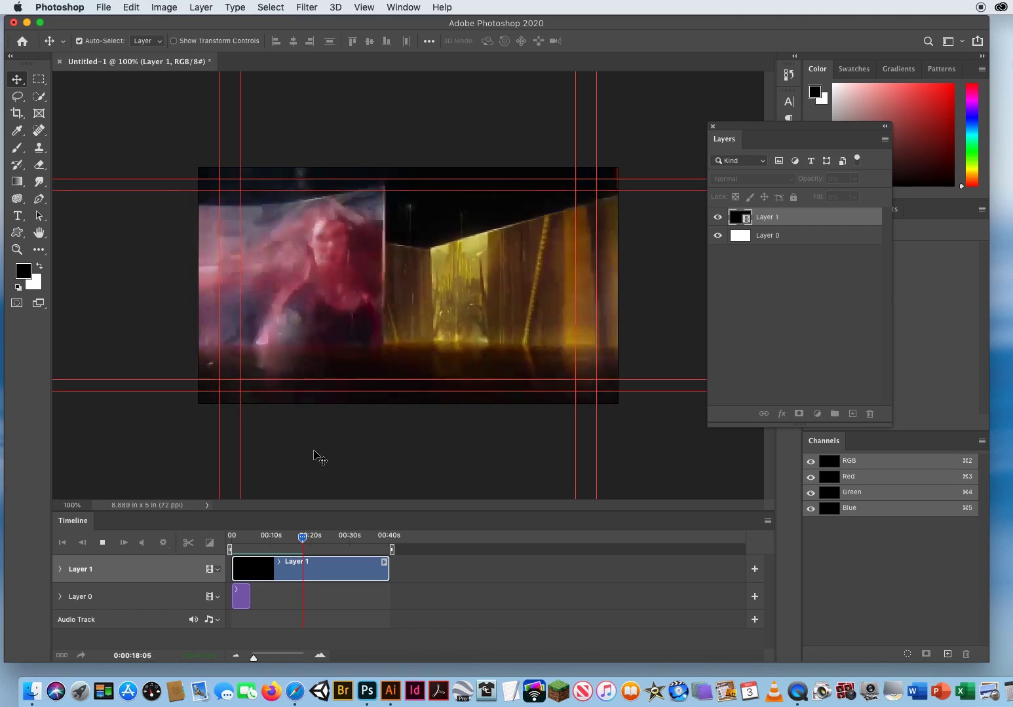
key(space)
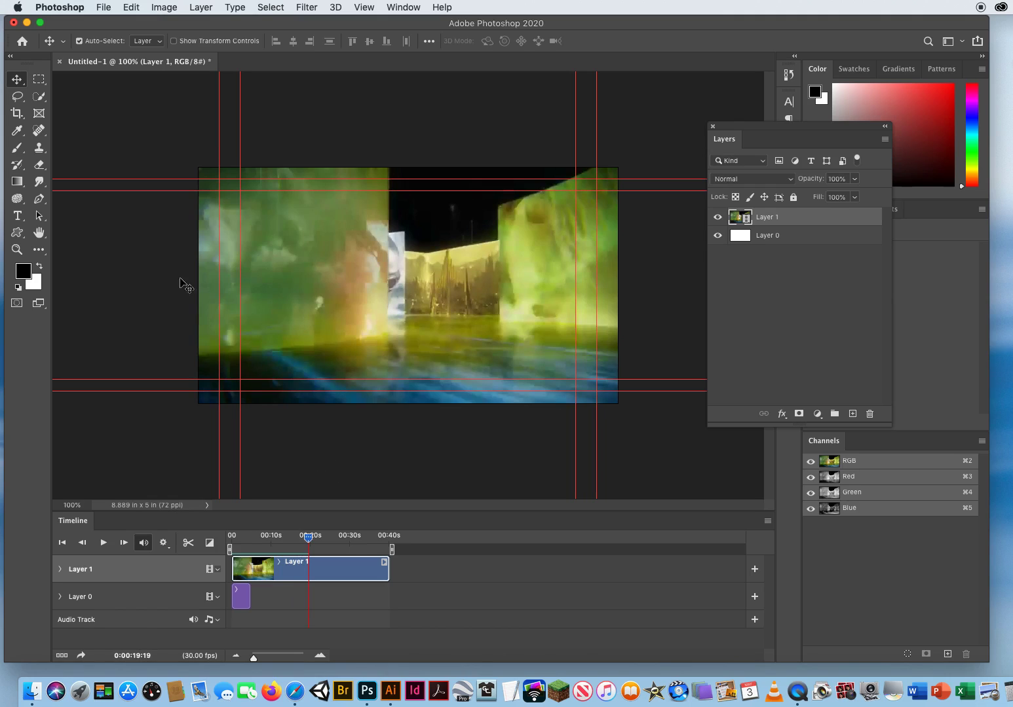
click(40, 266)
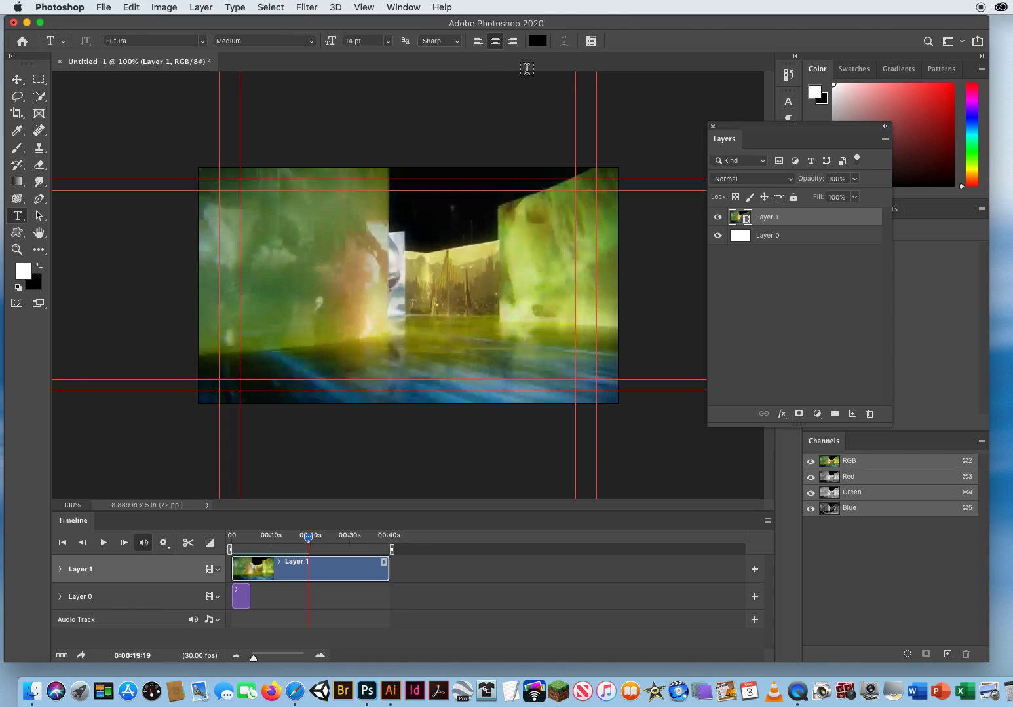
Set the text colour to white and type a centred title reading 'STARRING' plus the person's name.
click(539, 42)
drag(673, 268, 650, 264)
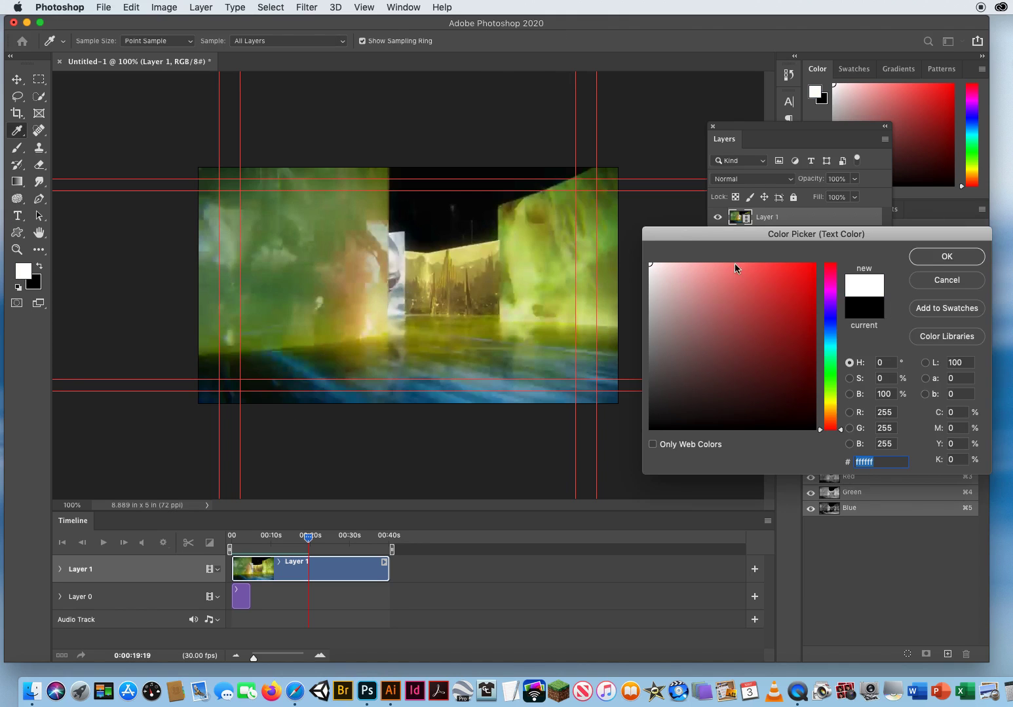
click(927, 258)
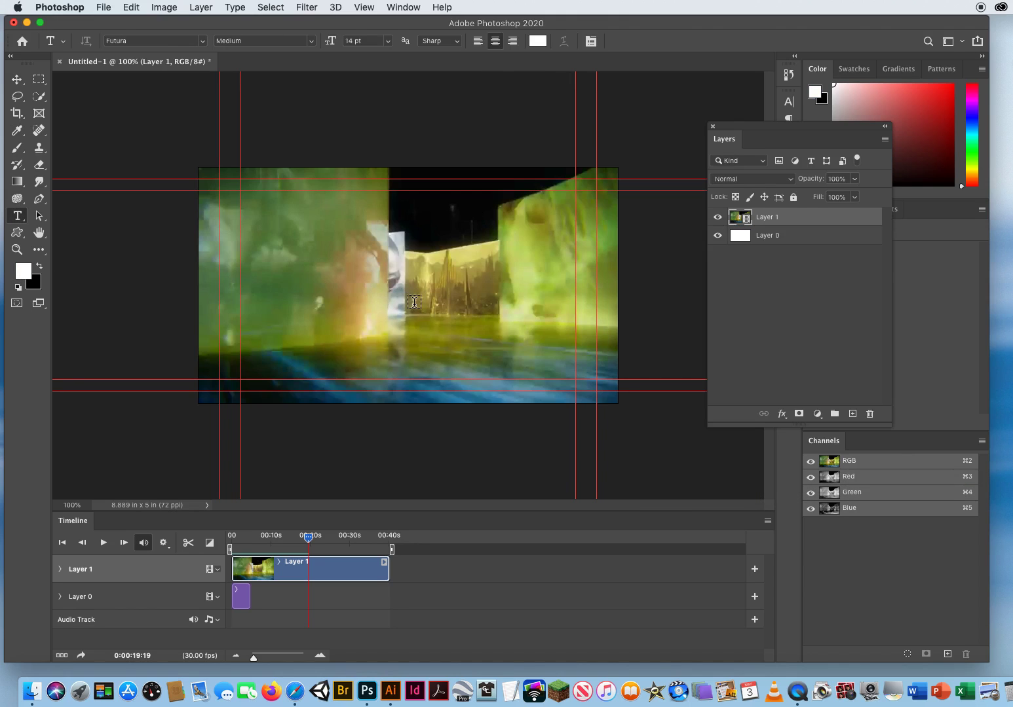
click(414, 302)
key(BackSpace)
text(STAR)
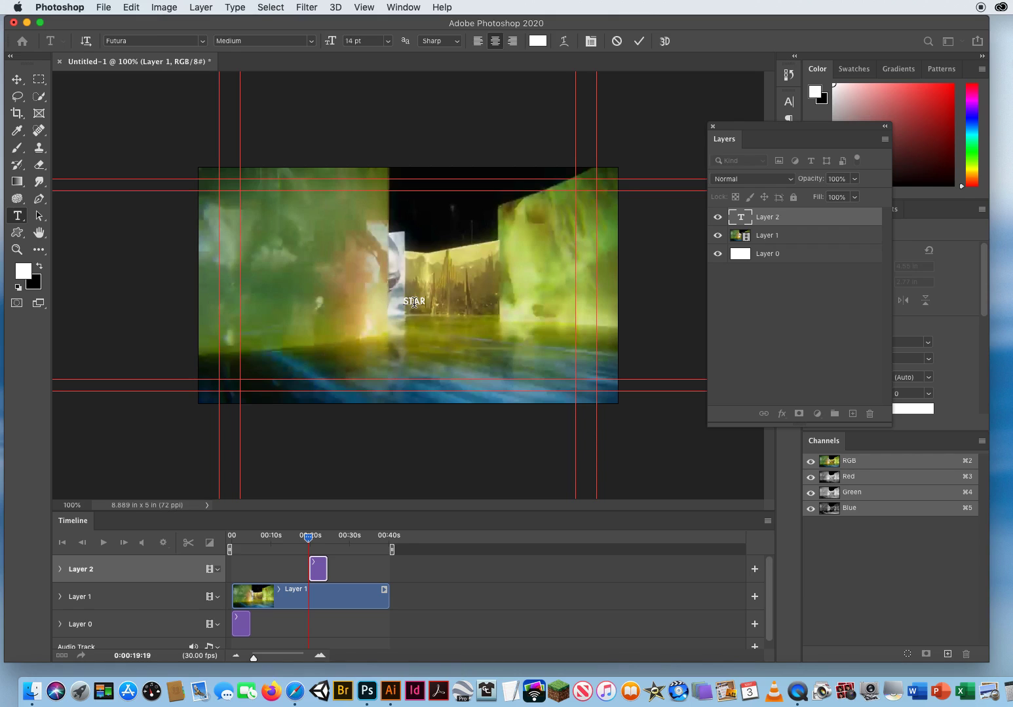
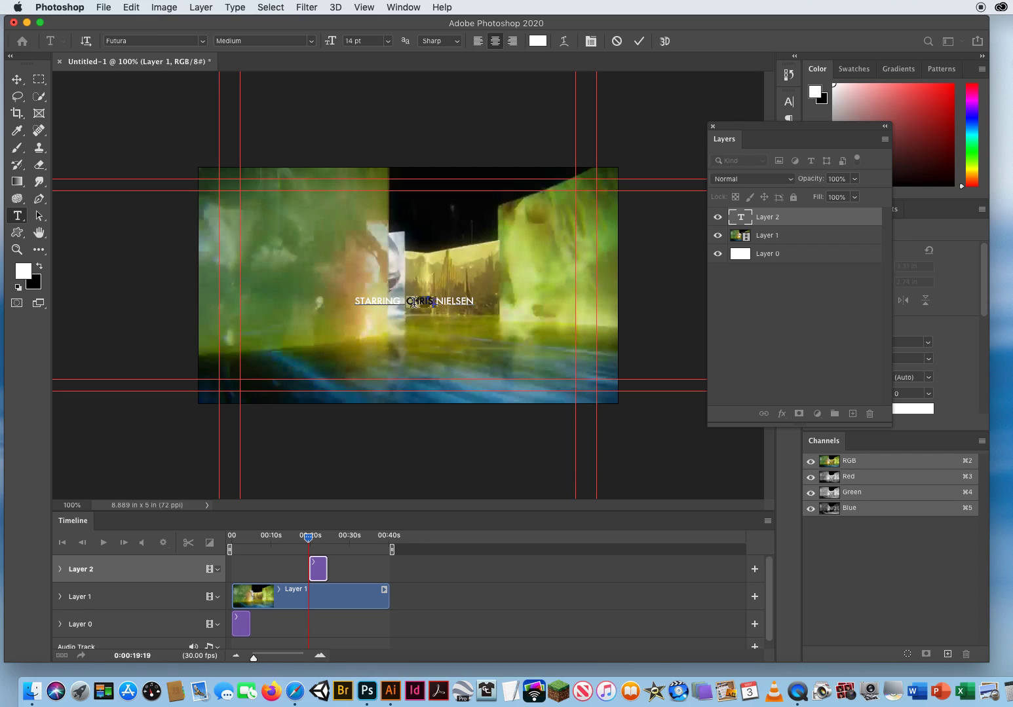
Enlarge the title to 37 pt, commit it, and nudge it slightly up and left.
triple_click(414, 302)
click(370, 41)
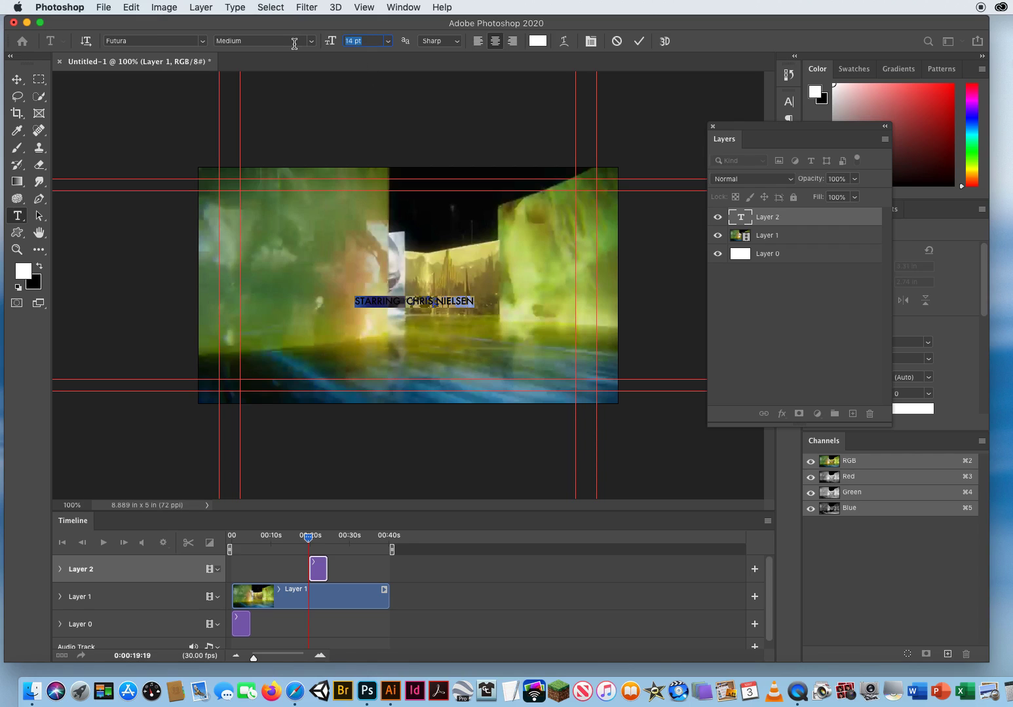
key(Up)
key(Up)
key(Up)
key(Up)
key(Up)
key(Up)
key(Up)
key(Up)
key(Up)
key(Up)
key(Up)
key(Up)
key(Up)
key(Up)
key(Up)
key(Up)
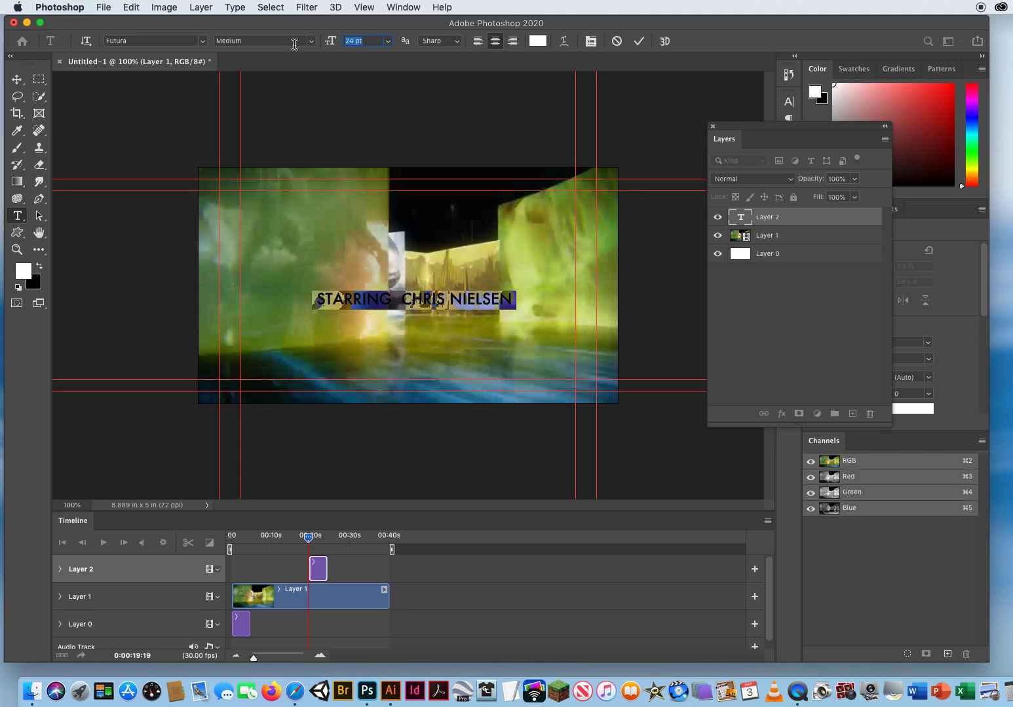
key(Up)
key(Up)
key(Up)
key(Up)
key(Up)
key(Up)
key(Up)
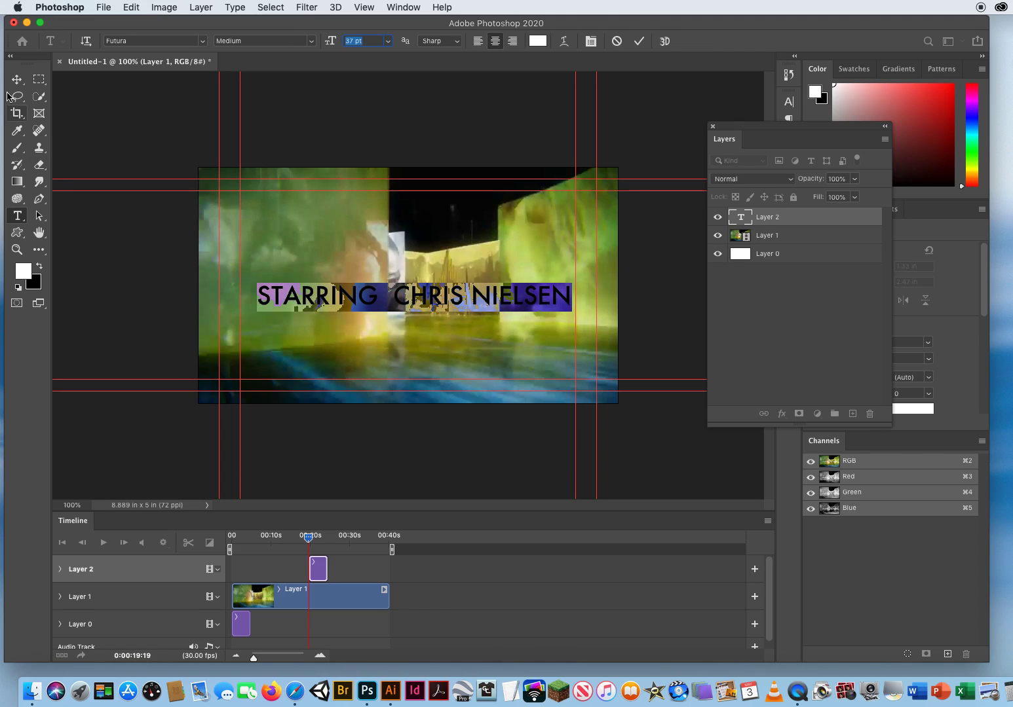
click(17, 80)
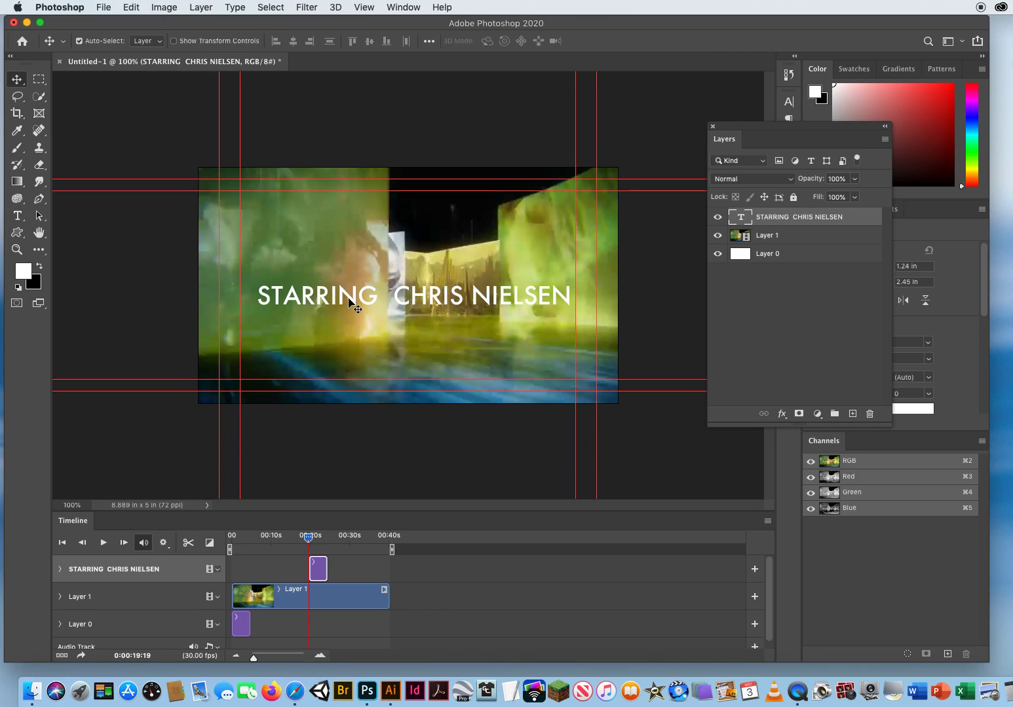
drag(349, 299, 344, 294)
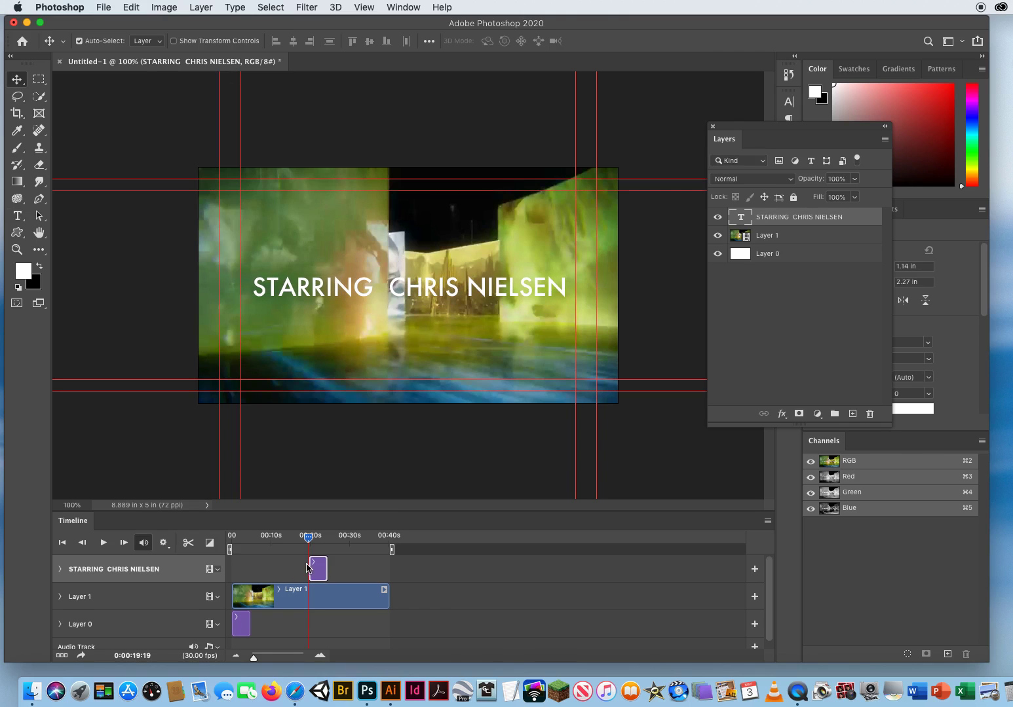
Move the title clip to the start of the timeline and lengthen its duration.
drag(308, 541, 229, 541)
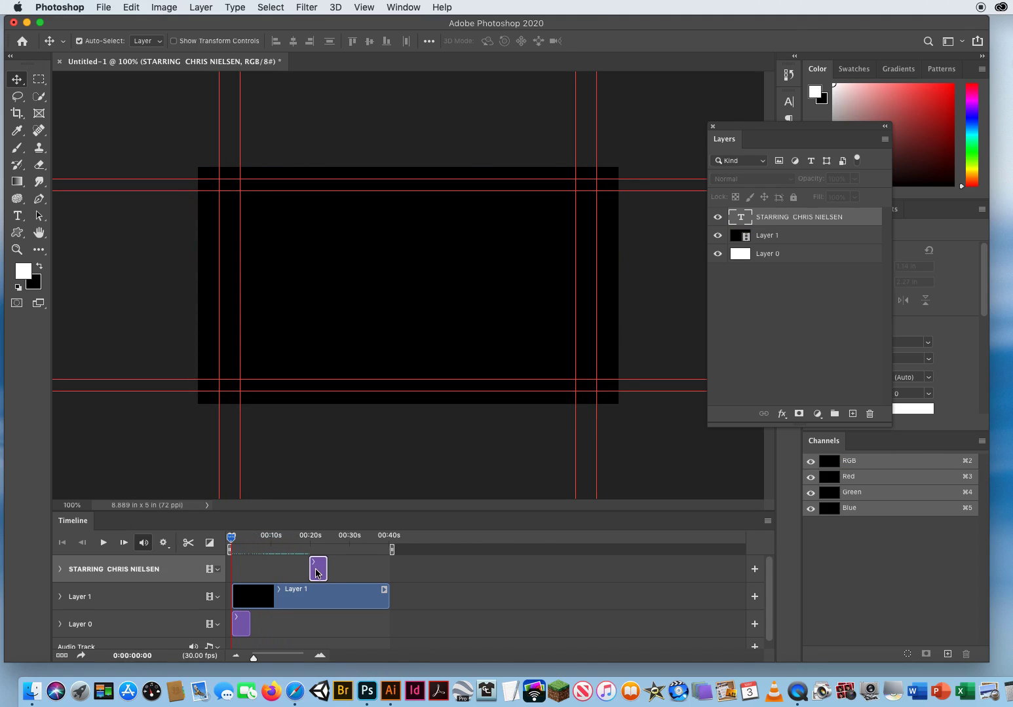
drag(315, 573, 241, 569)
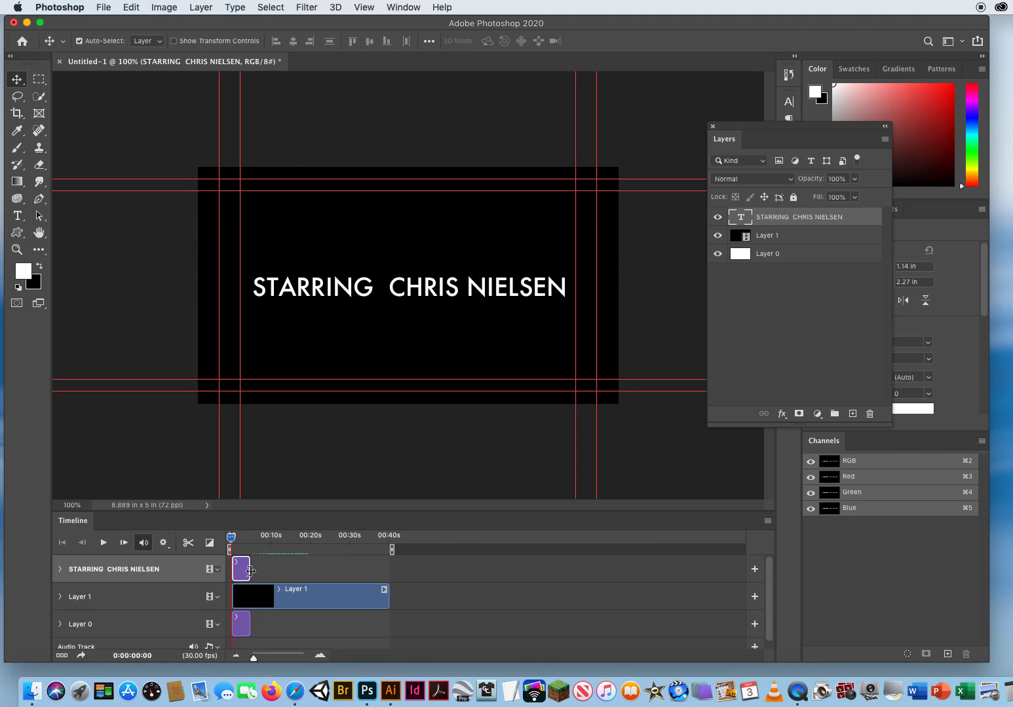
drag(249, 570, 288, 571)
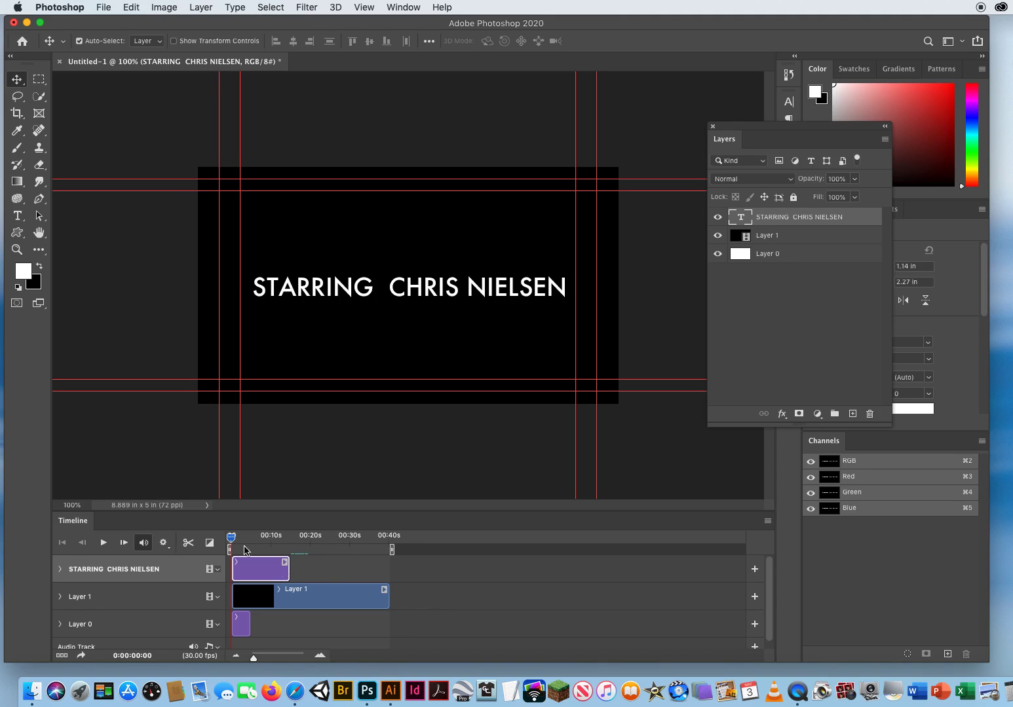
Scrub the playhead to check where the title disappears, then play from the start.
drag(231, 540, 284, 542)
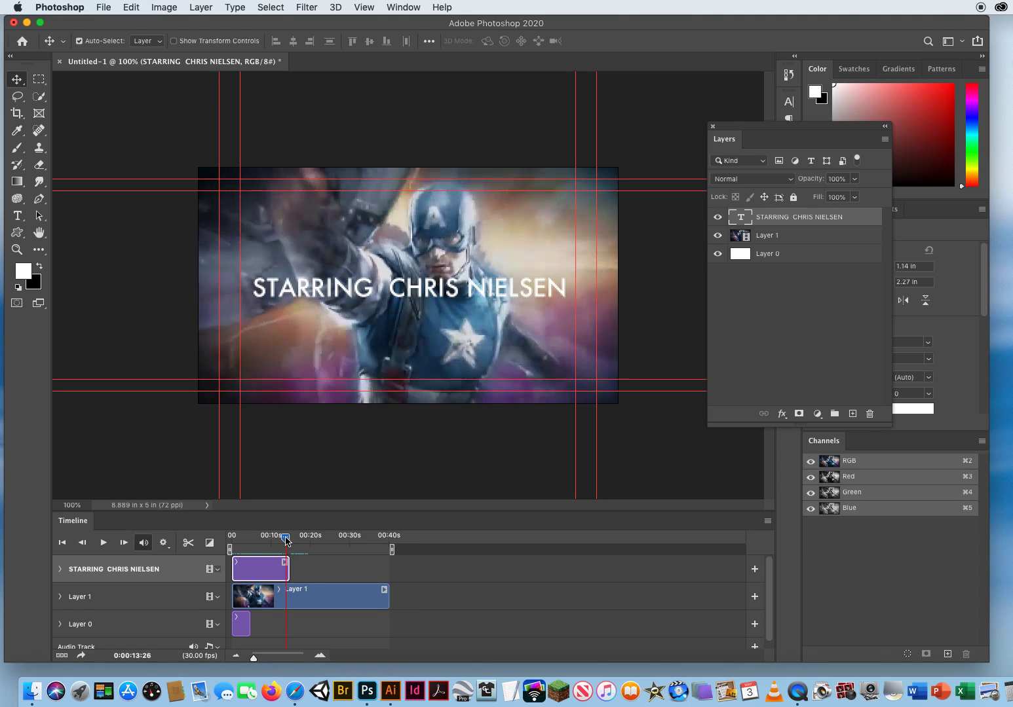
drag(285, 541, 231, 540)
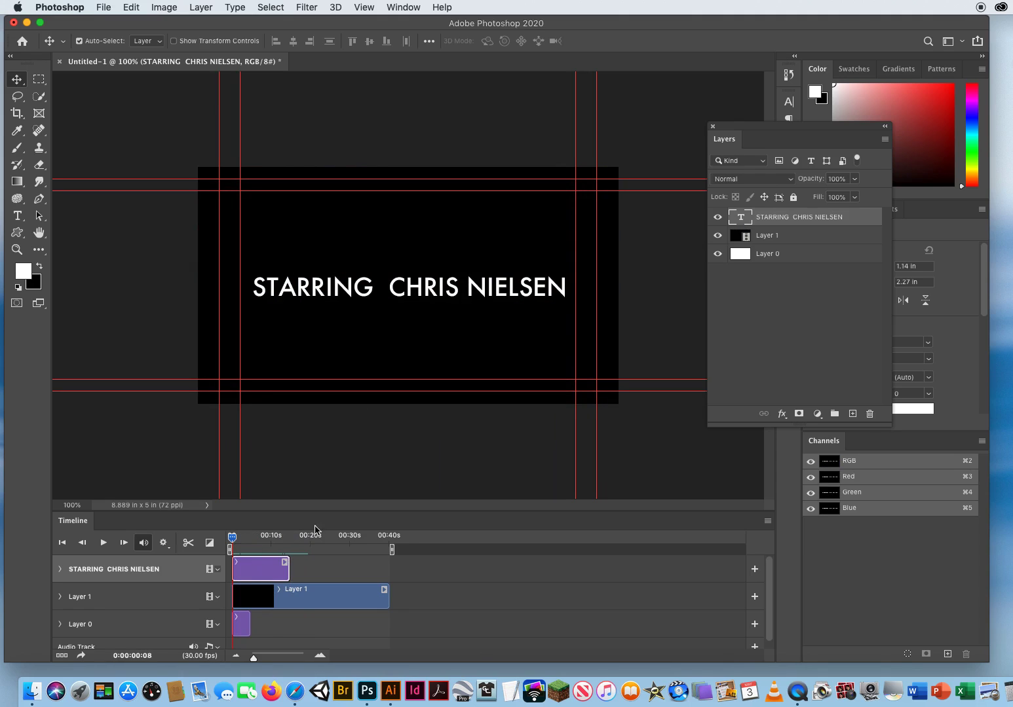
key(space)
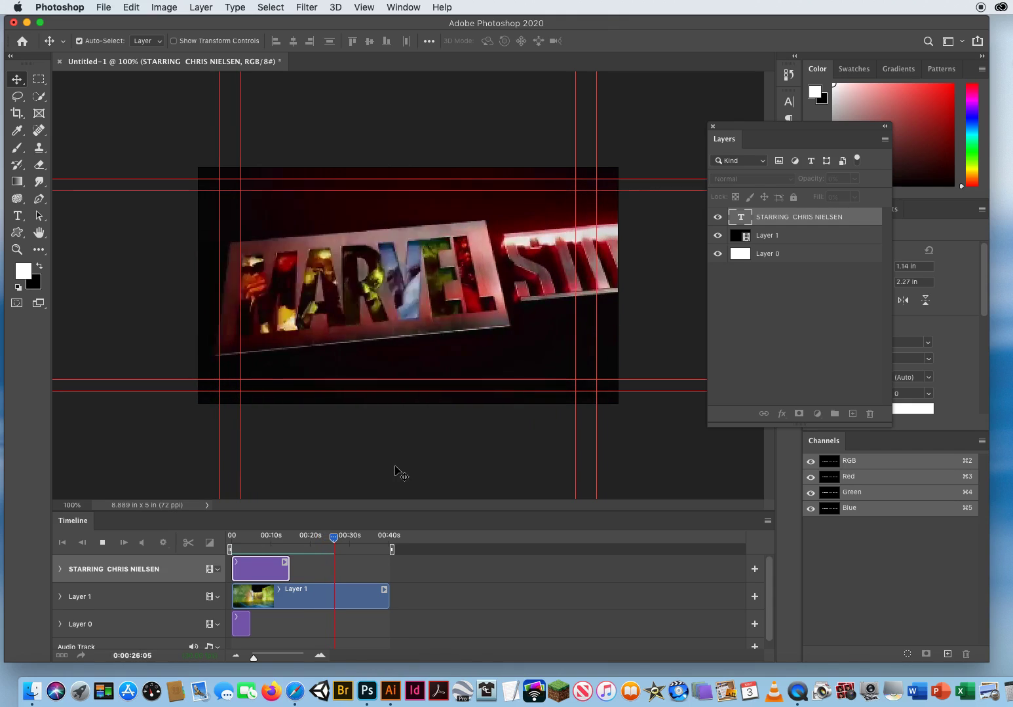
key(space)
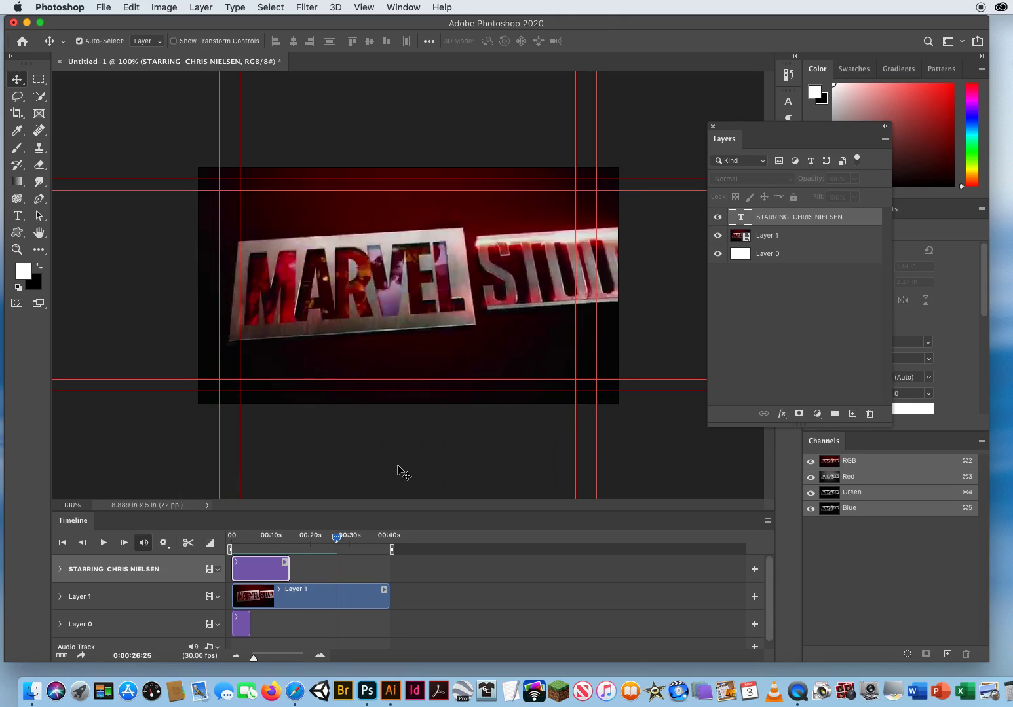